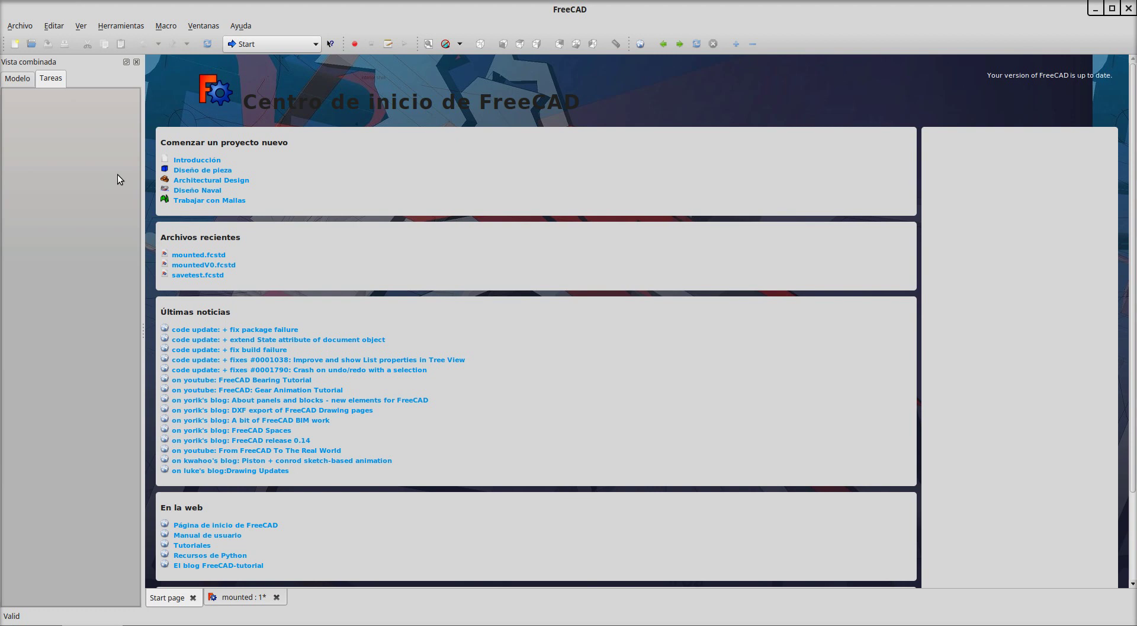
# Check the FreeCAD version under Ayuda > Acerca de FreeCAD, then switch to the 'mounted' battery document.
pyautogui.click(241, 26)
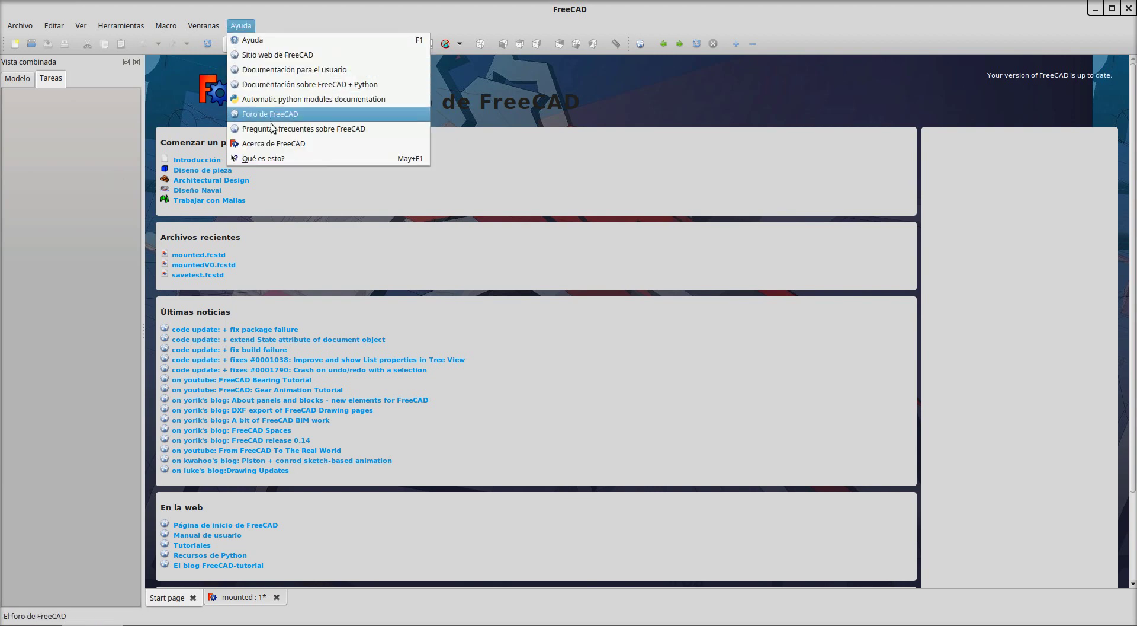
pyautogui.click(283, 143)
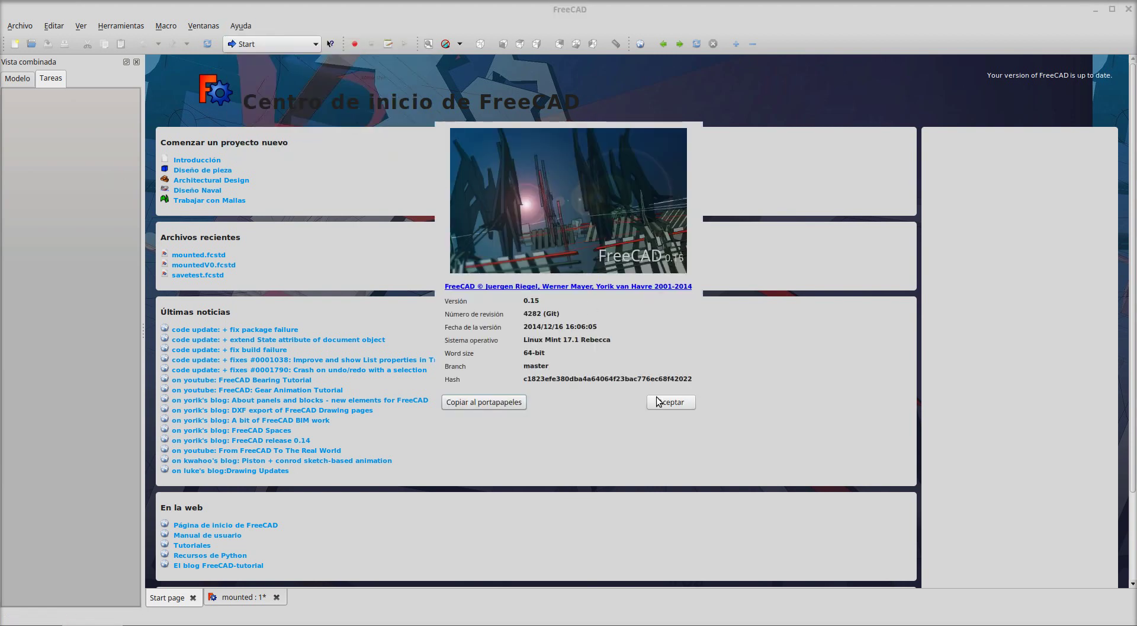
pyautogui.click(659, 402)
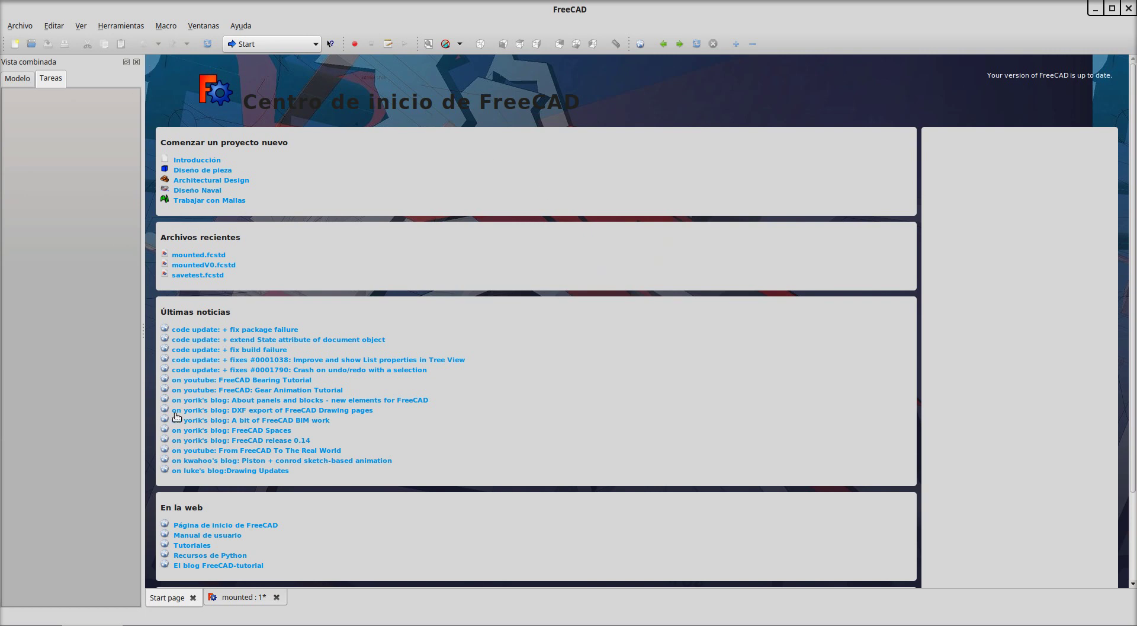
pyautogui.click(261, 600)
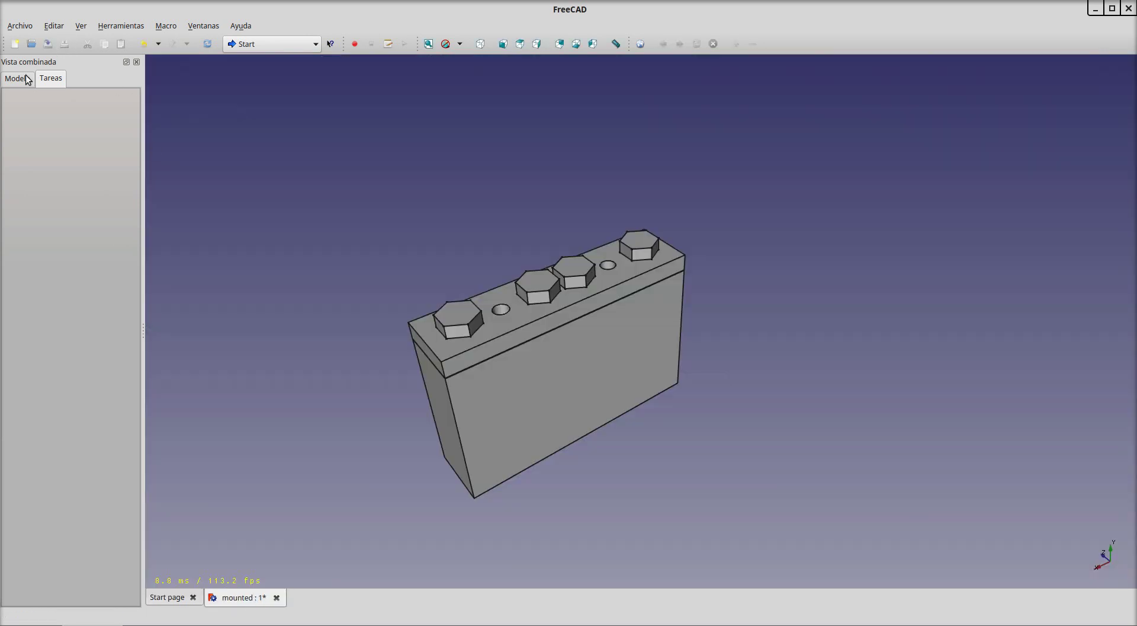
# Load the Exploded Animation workbench and start a new route for screwHex's top face.
pyautogui.click(19, 80)
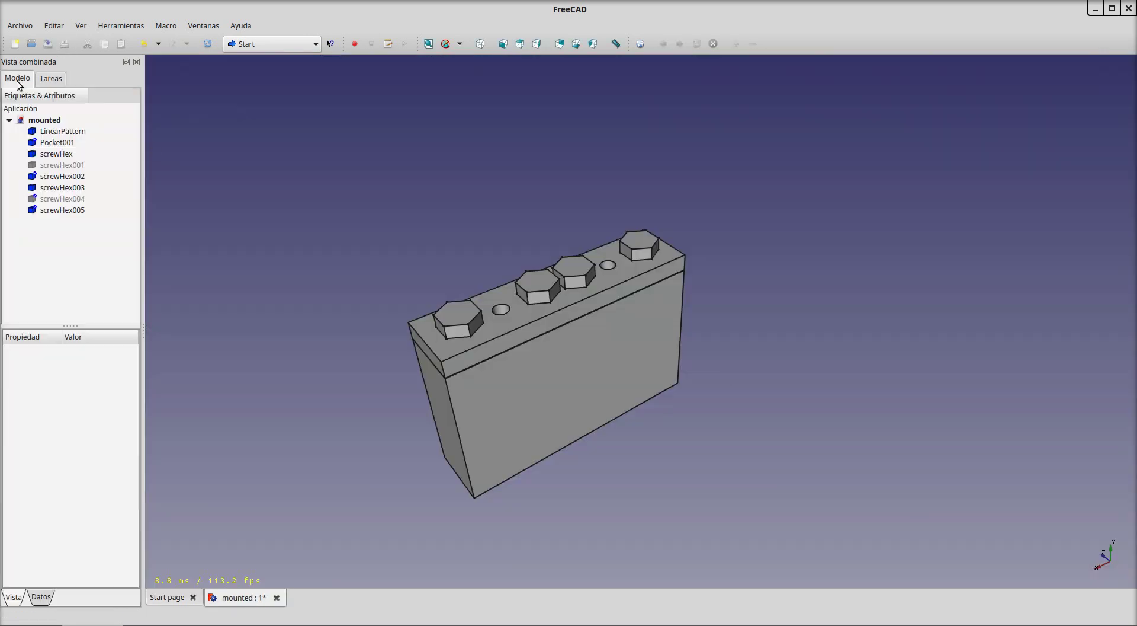
pyautogui.click(286, 48)
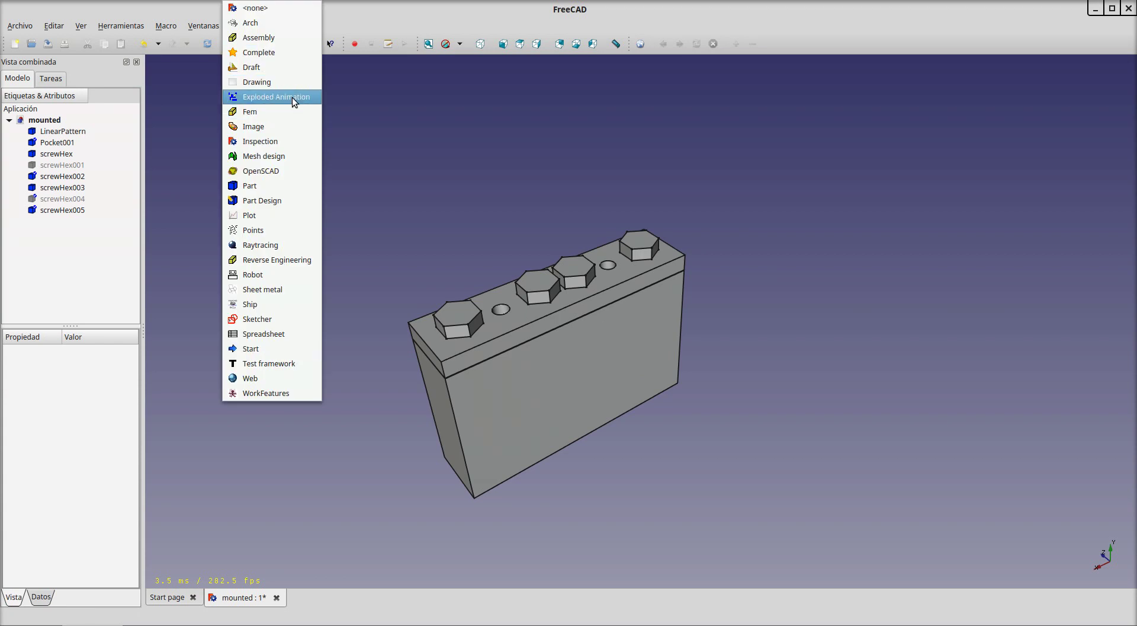
pyautogui.click(293, 97)
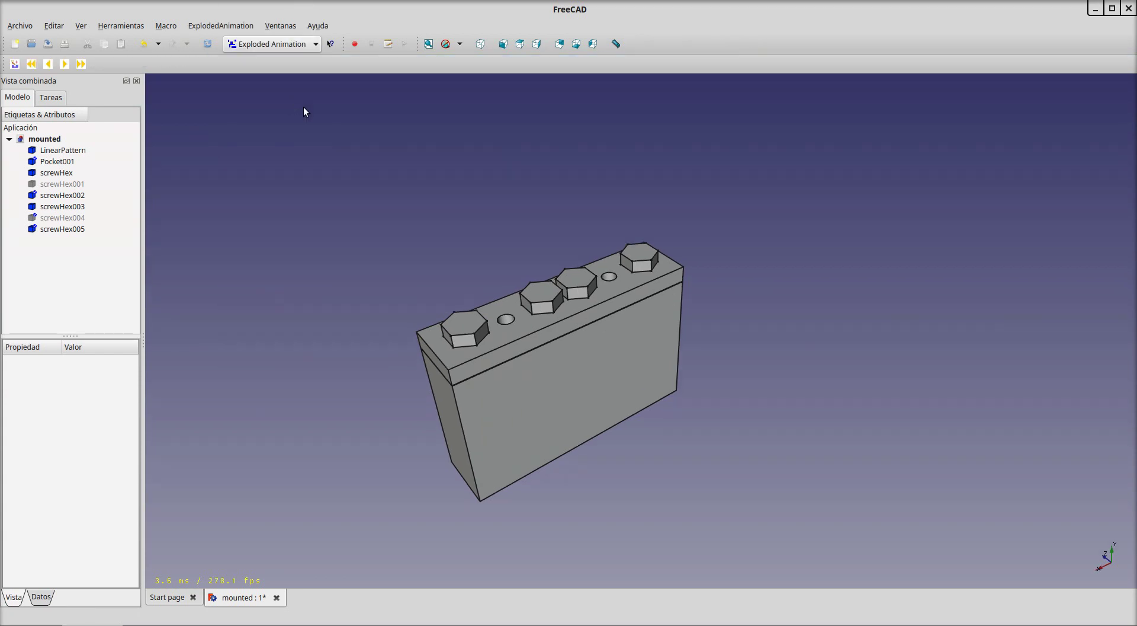
pyautogui.click(461, 322)
pyautogui.click(15, 64)
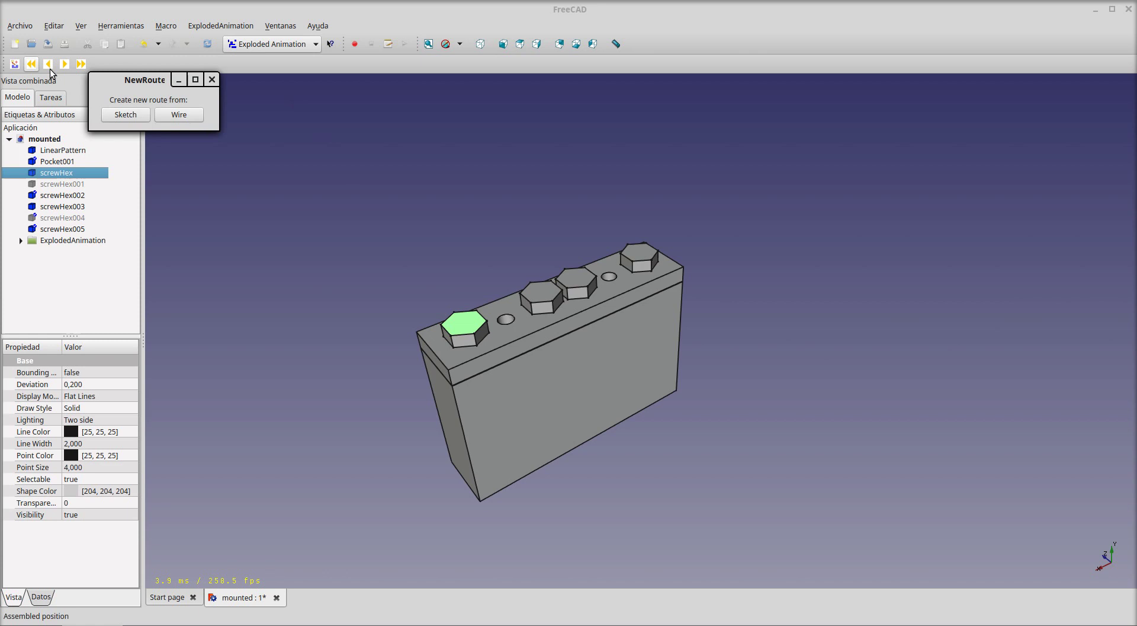
# Build the route from a sketch: a three-segment polyline going up, across and down from the screw axis.
pyautogui.click(117, 115)
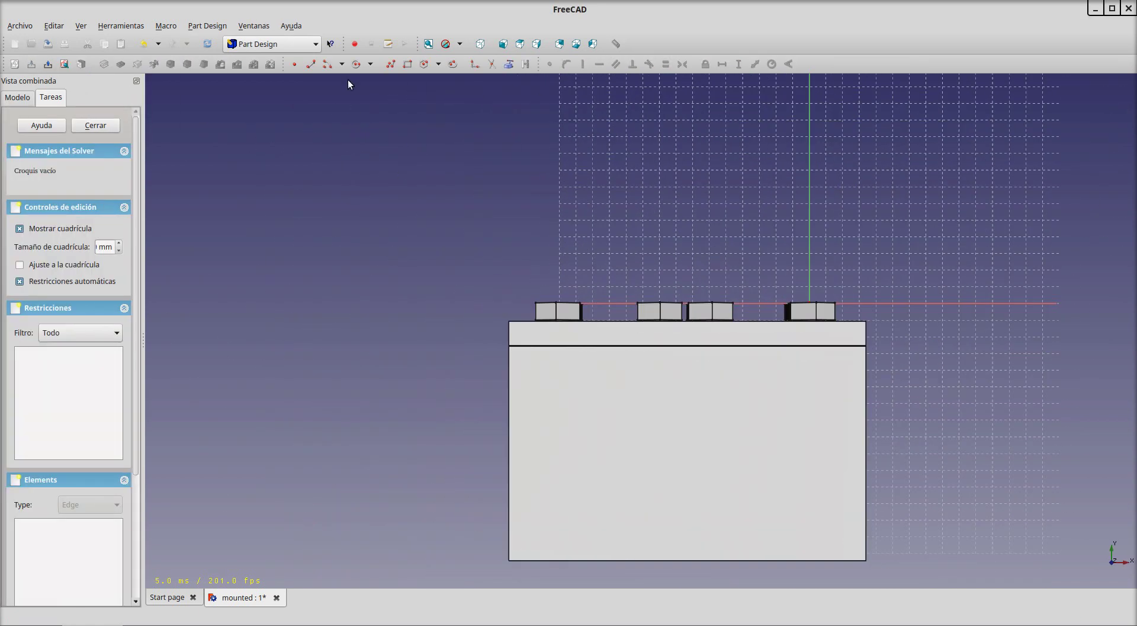
pyautogui.click(385, 64)
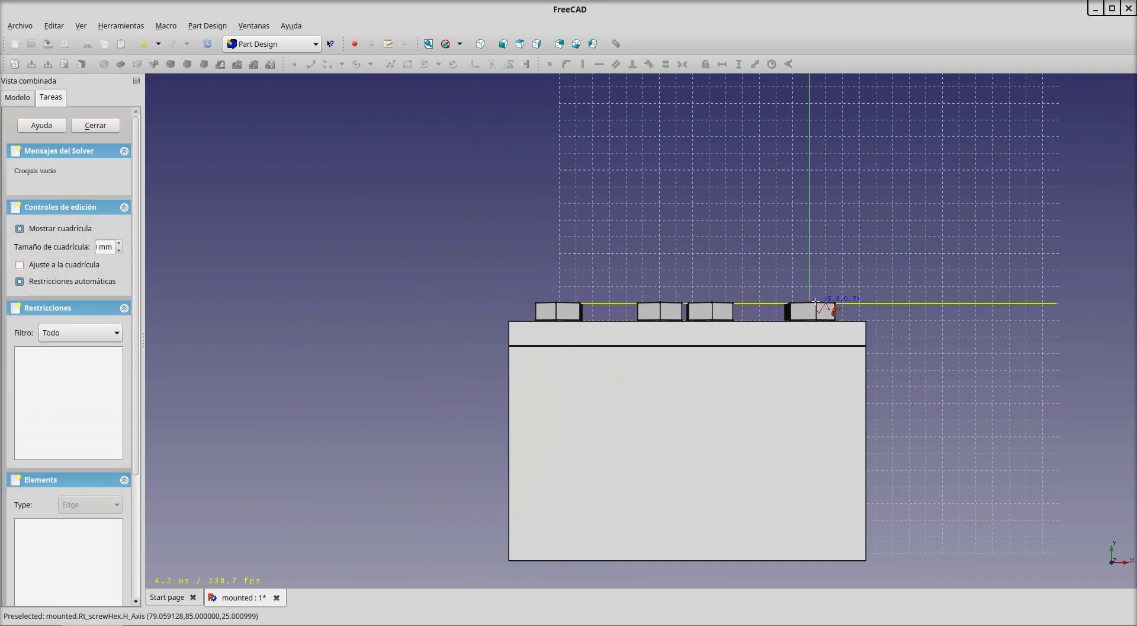
pyautogui.click(813, 300)
pyautogui.scroll(-2, 813, 297)
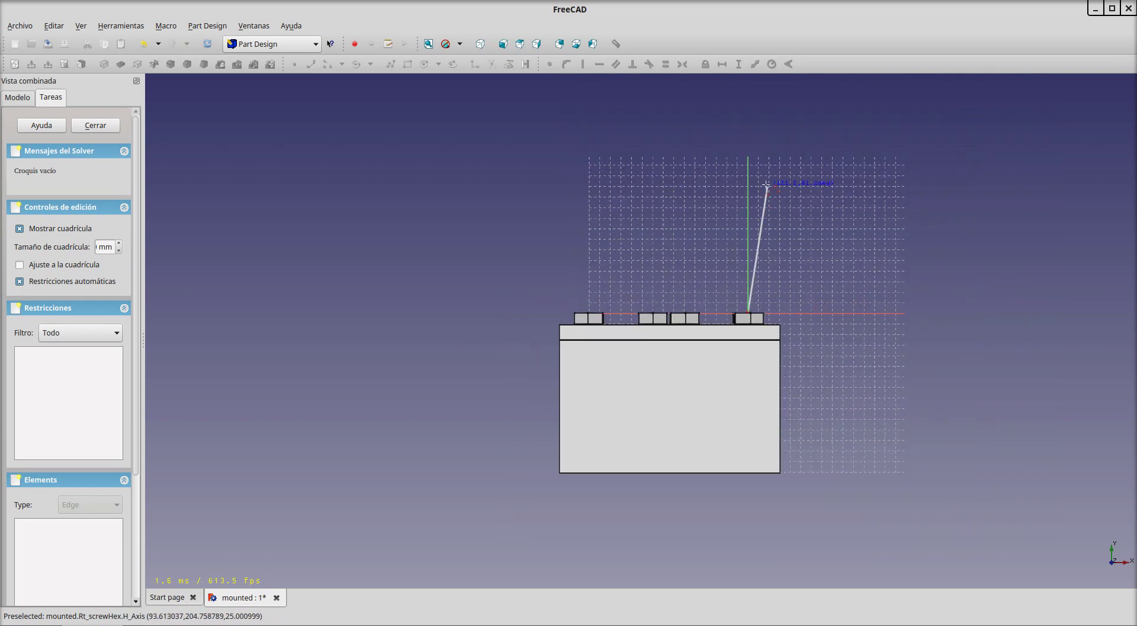
pyautogui.click(749, 169)
pyautogui.click(935, 169)
pyautogui.click(936, 226)
pyautogui.press('Escape')
# Delete the redundant vertical constraint and close the route sketch.
pyautogui.click(59, 416)
pyautogui.press('Delete')
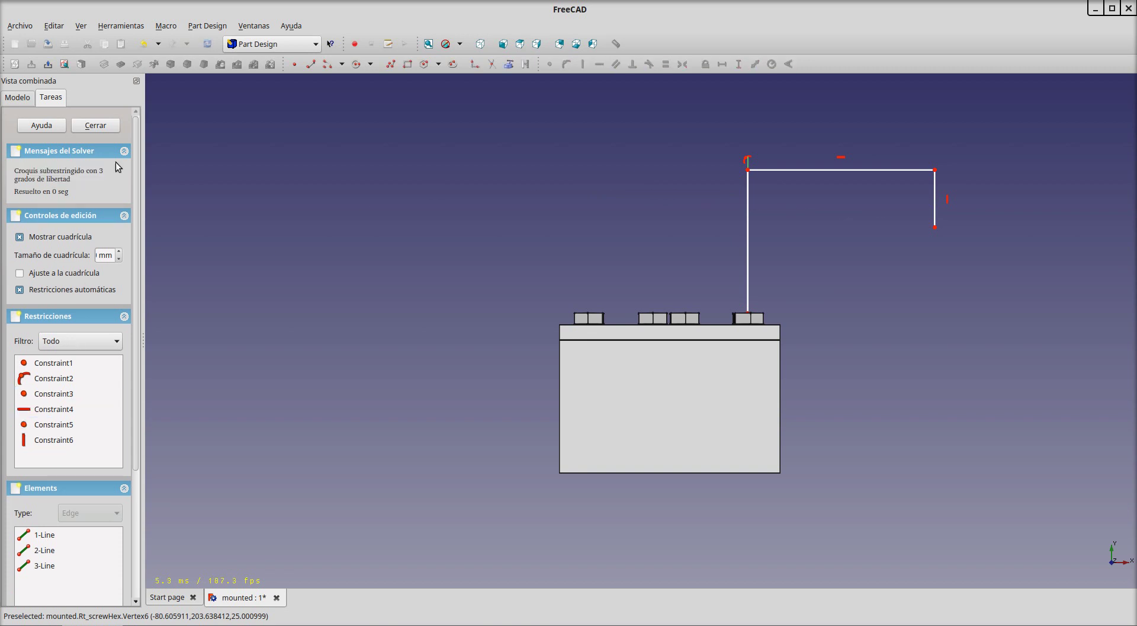
pyautogui.click(95, 125)
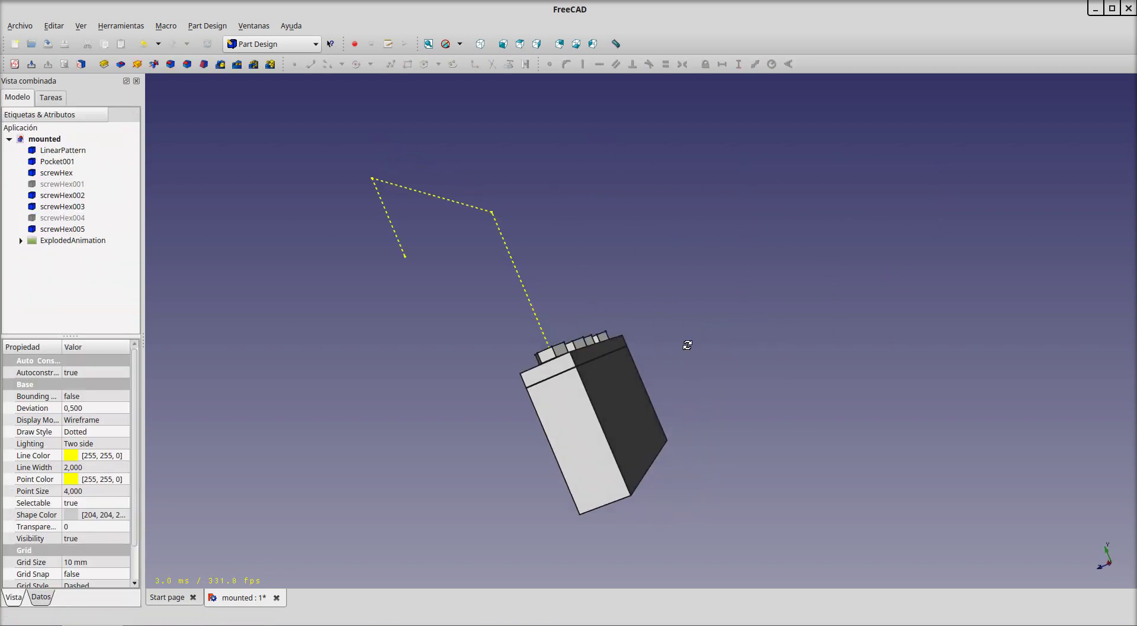
# Switch to Draft, place the working plane on screwHex003's top face, and view it from the right.
pyautogui.moveTo(545, 331); pyautogui.dragTo(545, 350, button='middle')
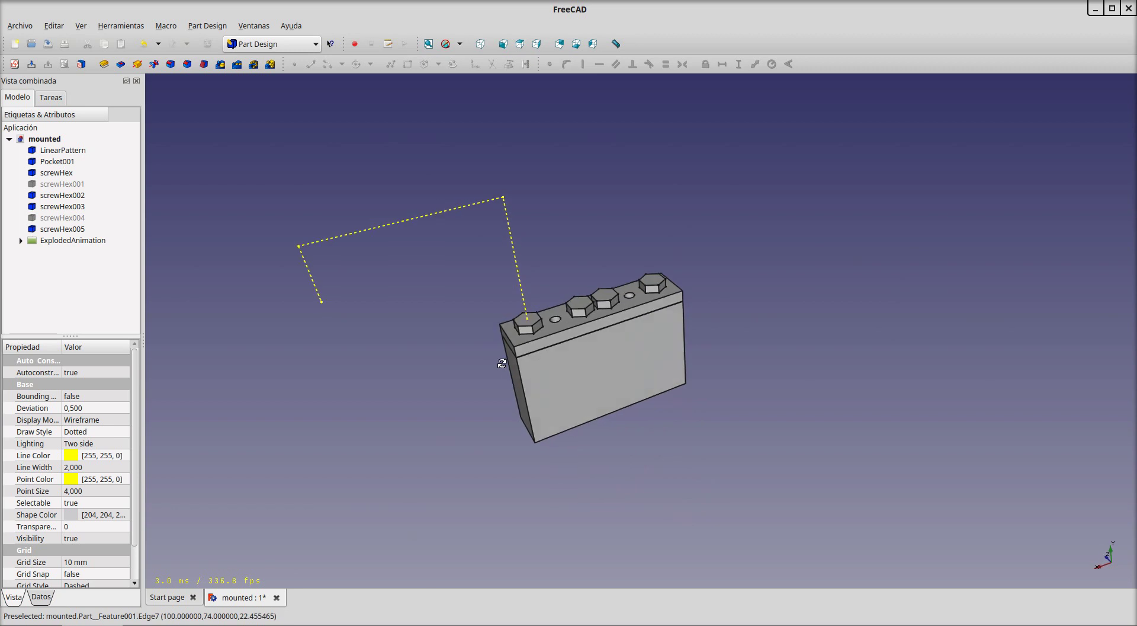
pyautogui.scroll(3, 554, 314)
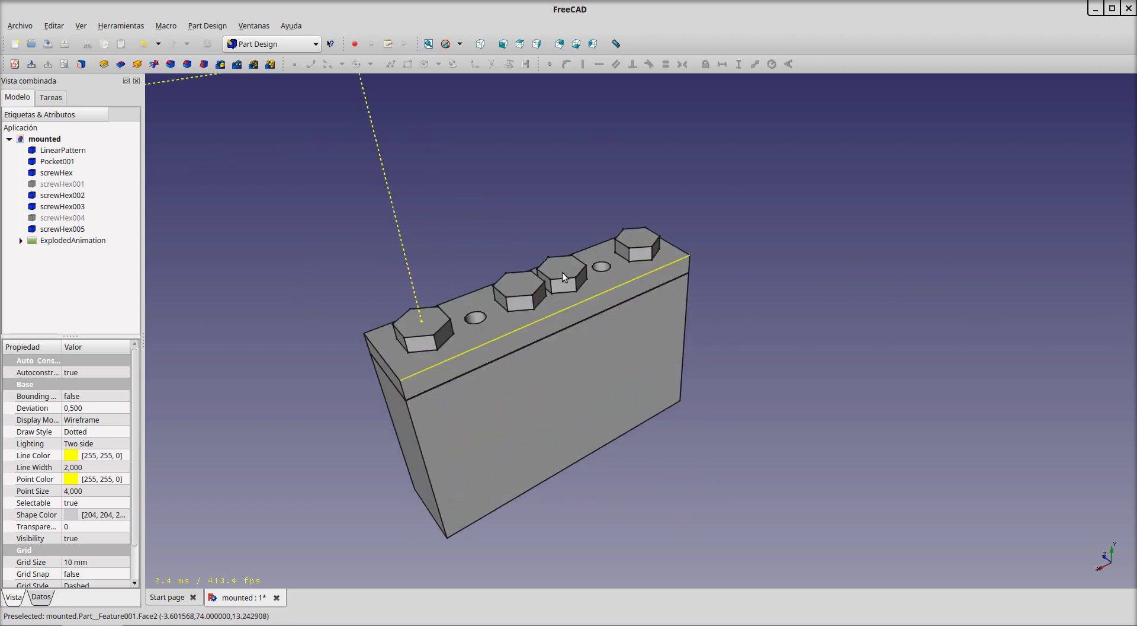
pyautogui.click(301, 48)
pyautogui.click(285, 66)
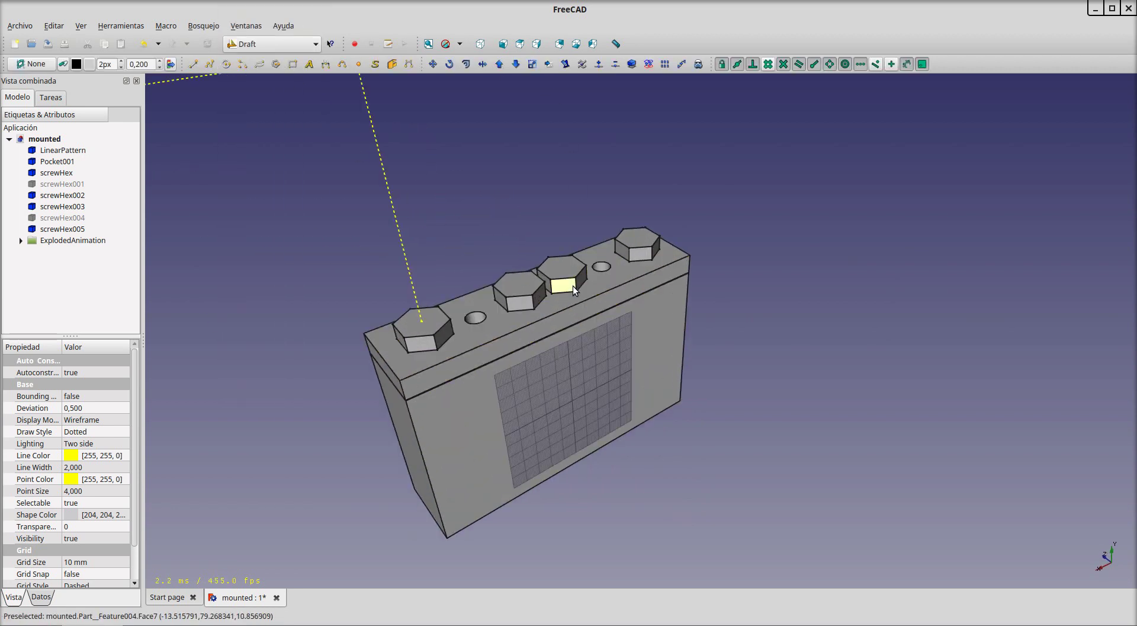
pyautogui.click(539, 298)
pyautogui.click(30, 64)
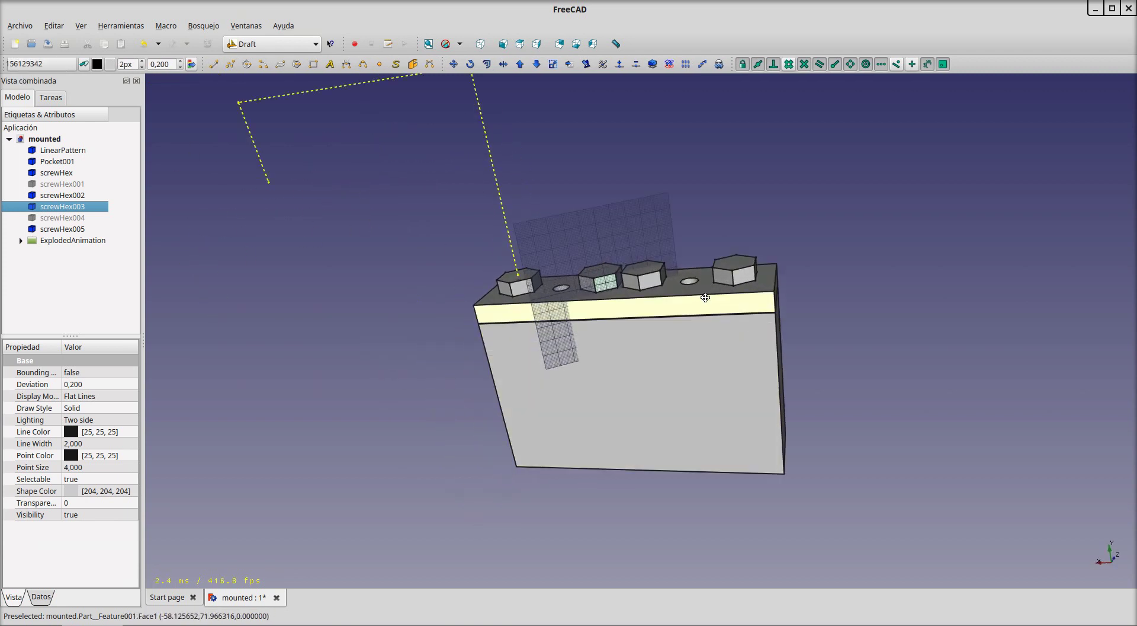
pyautogui.click(537, 43)
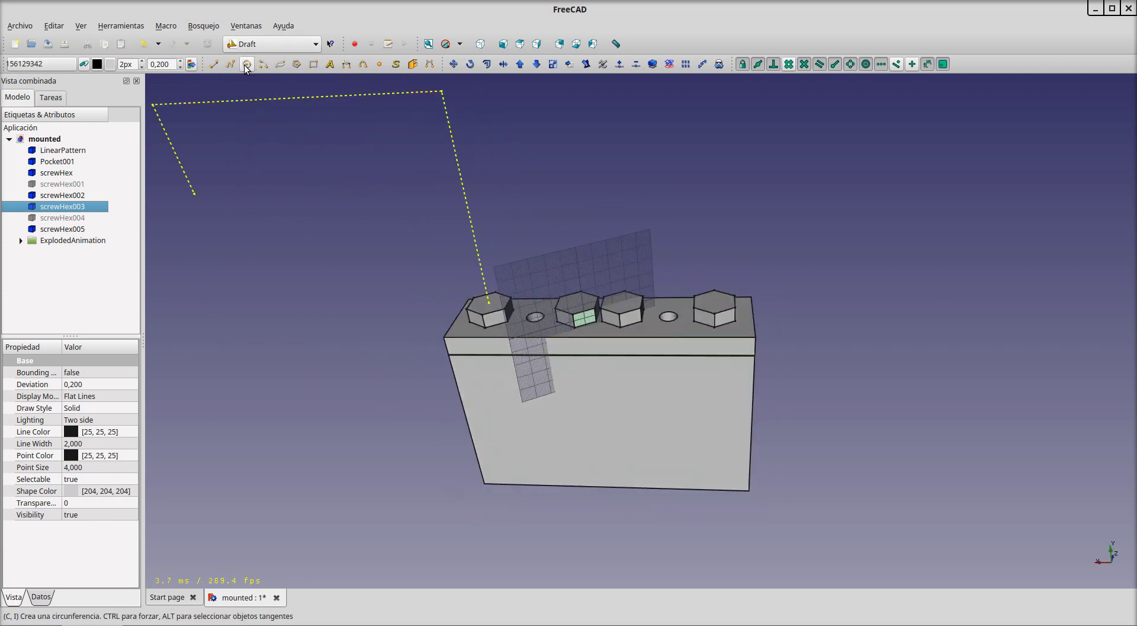
# Draw the Draft wire DWire from screwHex003's head up, across and back down.
pyautogui.click(231, 63)
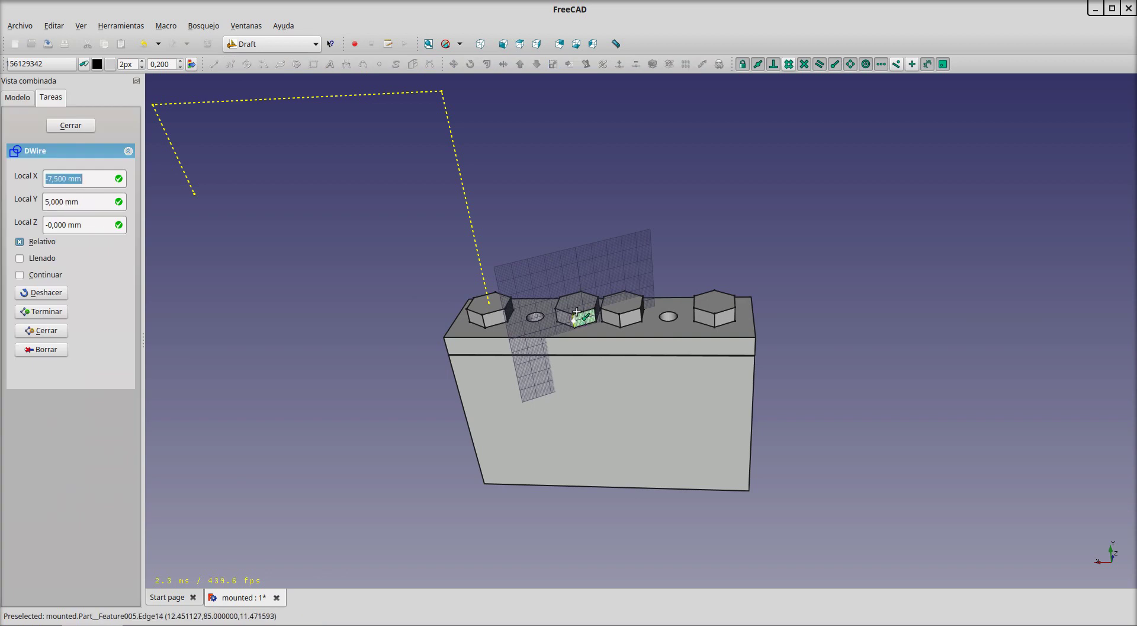
pyautogui.click(573, 290)
pyautogui.scroll(-2, 577, 267)
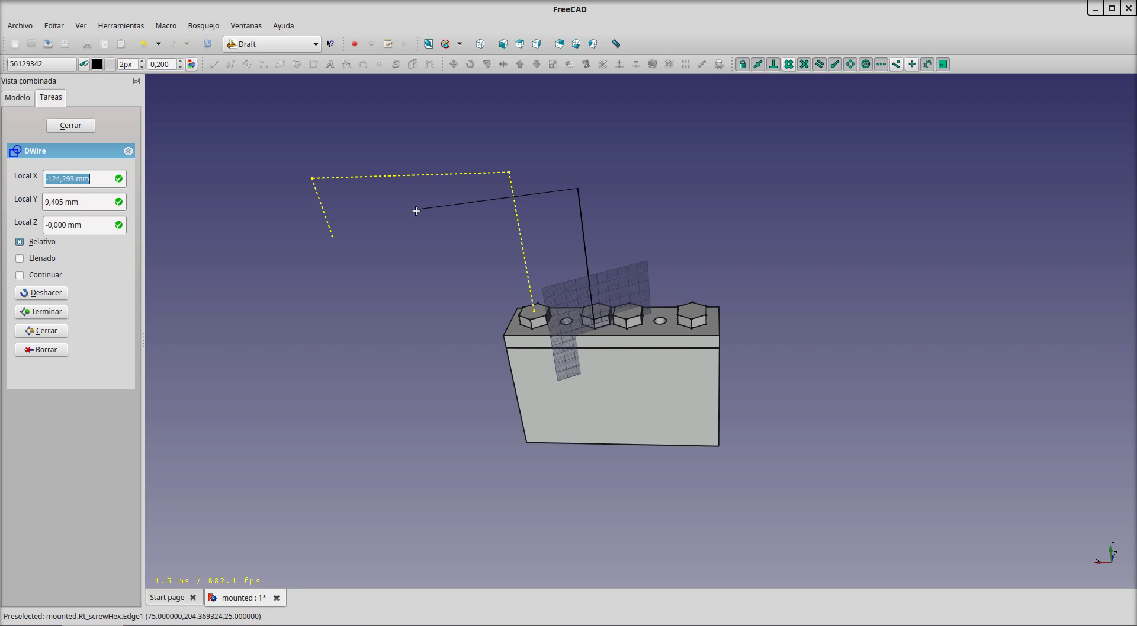
pyautogui.click(380, 251)
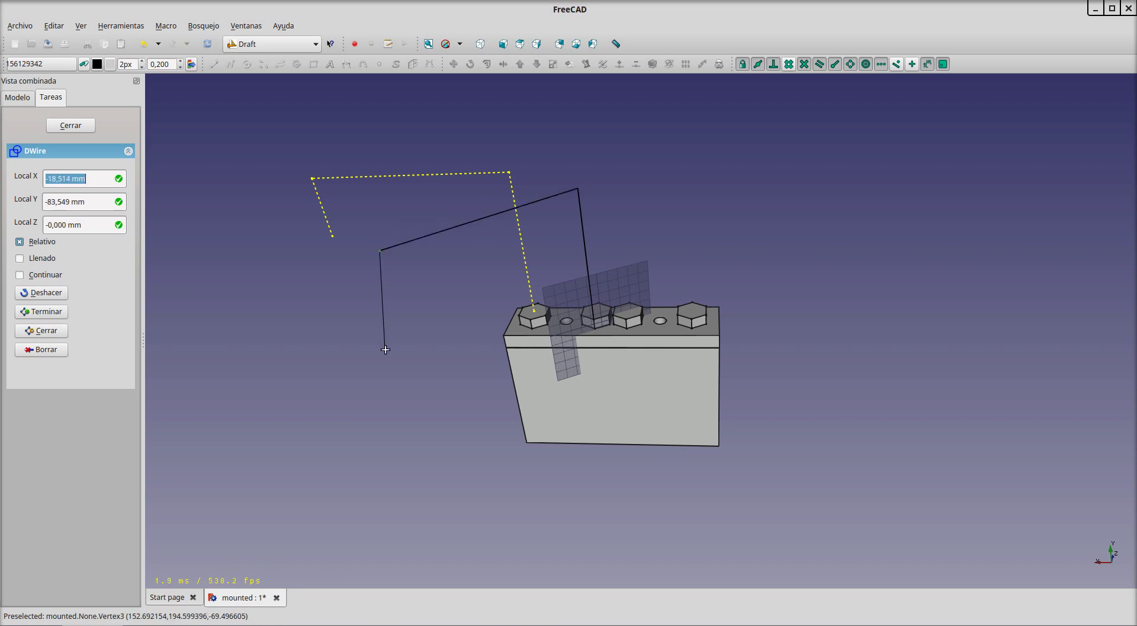
pyautogui.click(408, 341)
pyautogui.rightClick(709, 204)
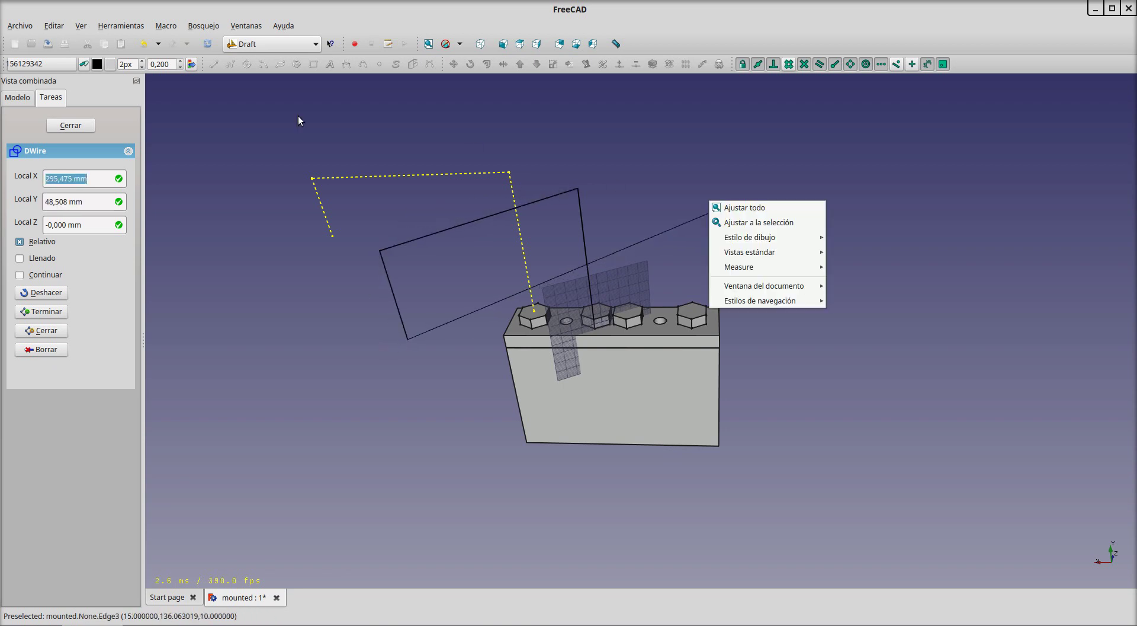
pyautogui.click(61, 125)
pyautogui.click(61, 125)
pyautogui.moveTo(398, 323)
pyautogui.mouseDown(button='middle')
pyautogui.moveTo(661, 410)
pyautogui.moveTo(944, 385)
pyautogui.moveTo(914, 309)
pyautogui.mouseUp(button='middle')
pyautogui.scroll(3, 706, 371)
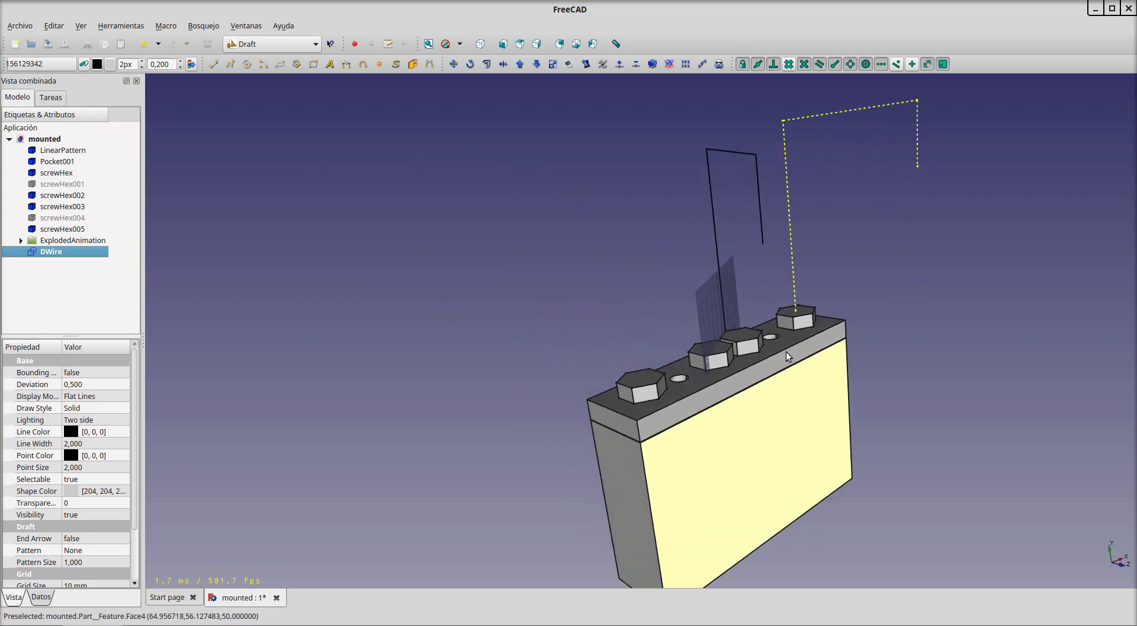
pyautogui.scroll(2, 705, 371)
# Align the working plane to screwHex002 and draw DWire001 up, across and down from its head.
pyautogui.click(706, 371)
pyautogui.click(51, 69)
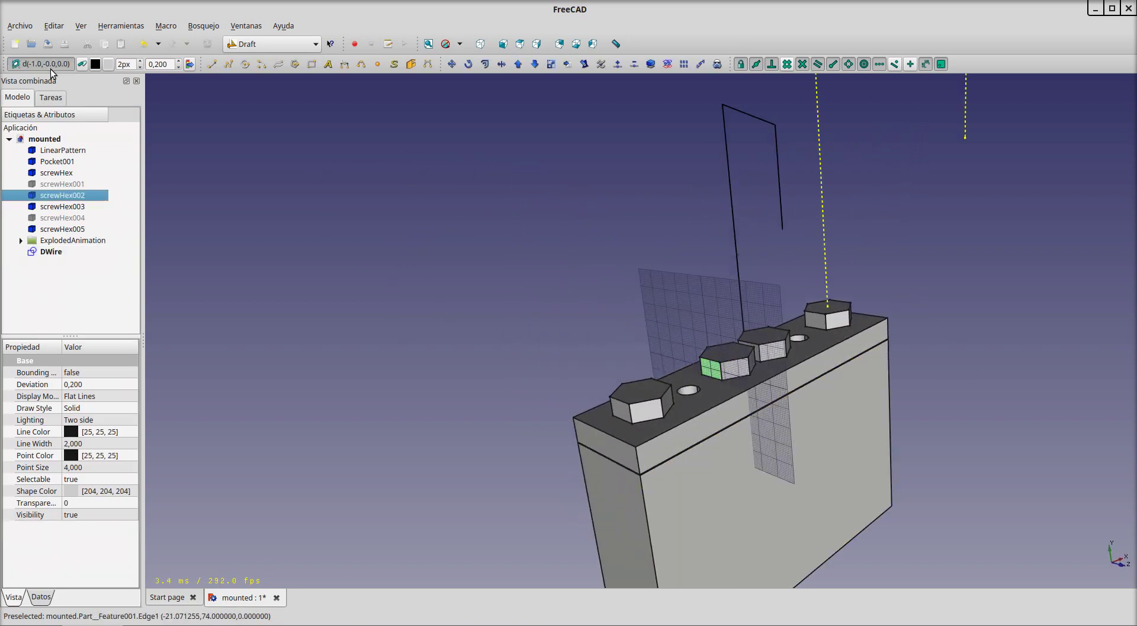
pyautogui.moveTo(731, 285); pyautogui.dragTo(543, 160, button='middle')
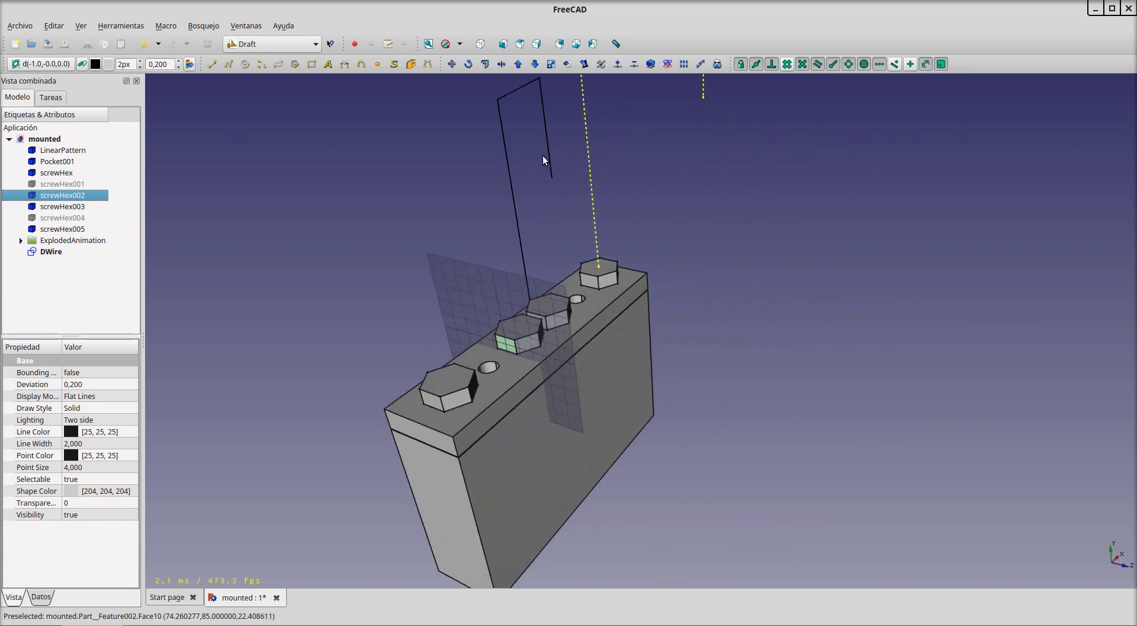
pyautogui.click(228, 64)
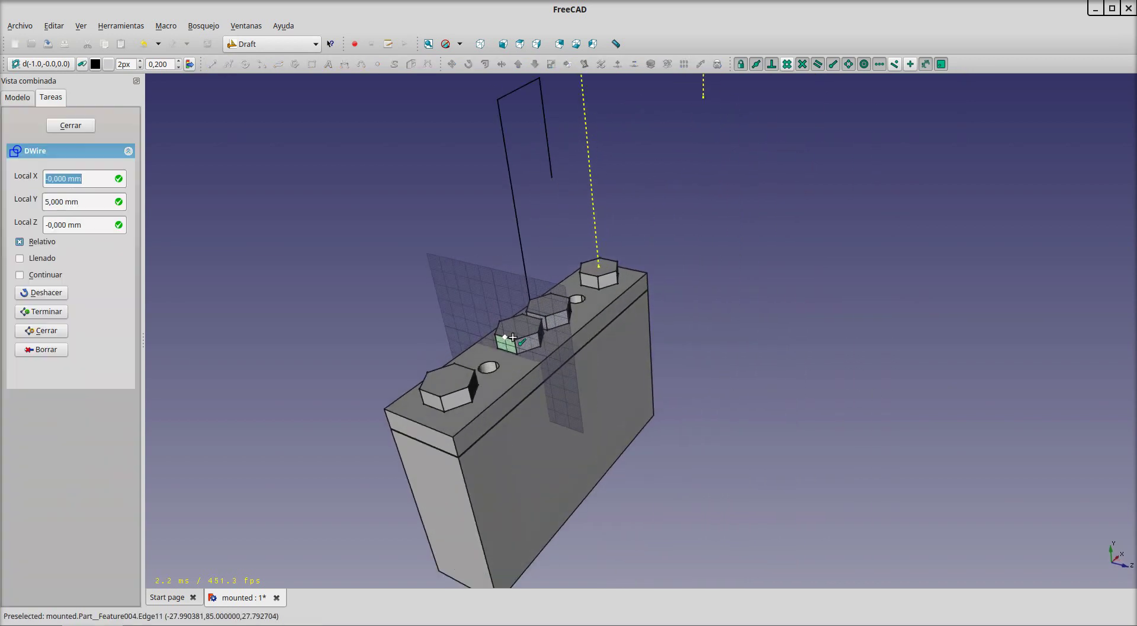
pyautogui.scroll(-3, 517, 339)
pyautogui.scroll(-1, 537, 273)
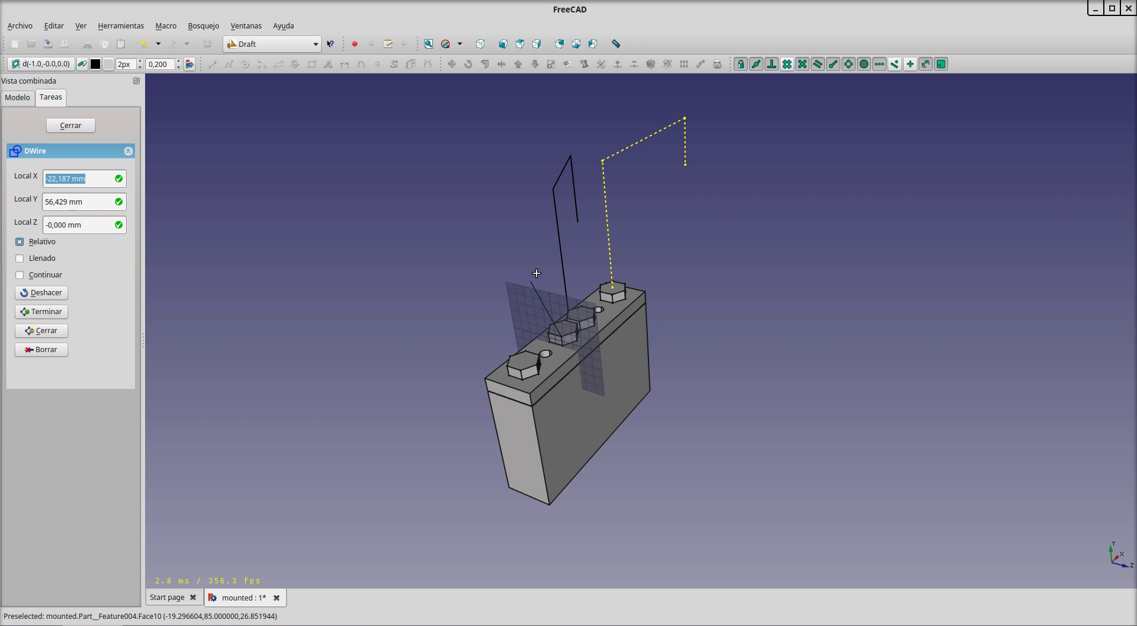
pyautogui.click(547, 233)
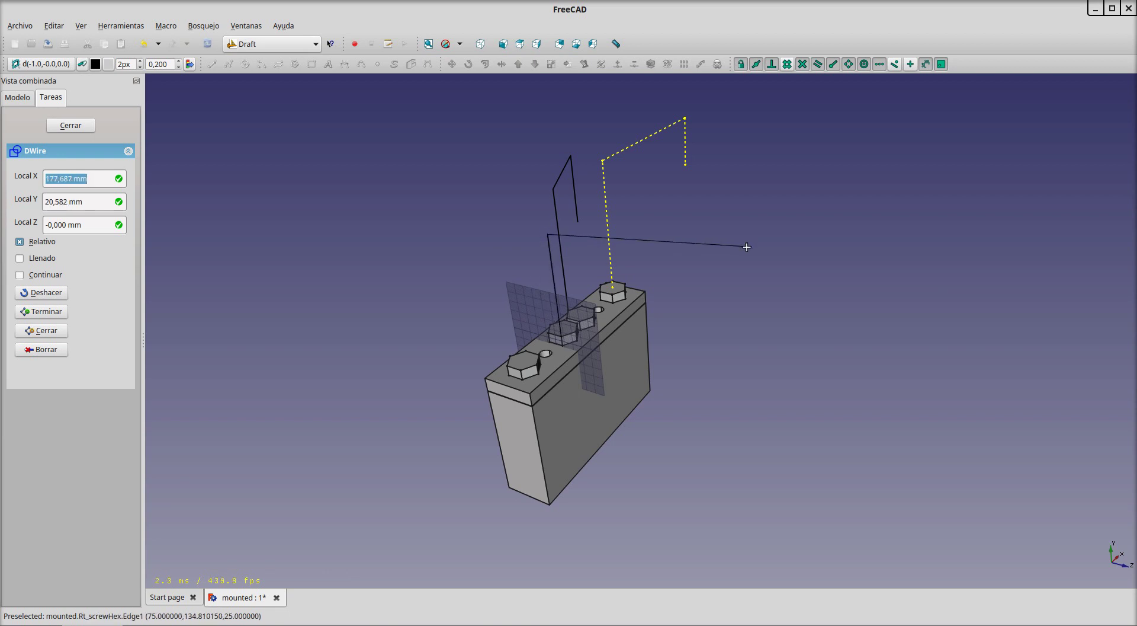
pyautogui.click(758, 256)
pyautogui.click(808, 340)
pyautogui.rightClick(798, 178)
pyautogui.click(75, 122)
# Draw a straight vertical Line rising from the rightmost screw, screwHex005.
pyautogui.moveTo(726, 326); pyautogui.dragTo(731, 420, button='middle')
pyautogui.moveTo(659, 343)
pyautogui.mouseDown(button='middle')
pyautogui.moveTo(655, 427)
pyautogui.moveTo(770, 367)
pyautogui.mouseUp(button='middle')
pyautogui.scroll(3, 770, 368)
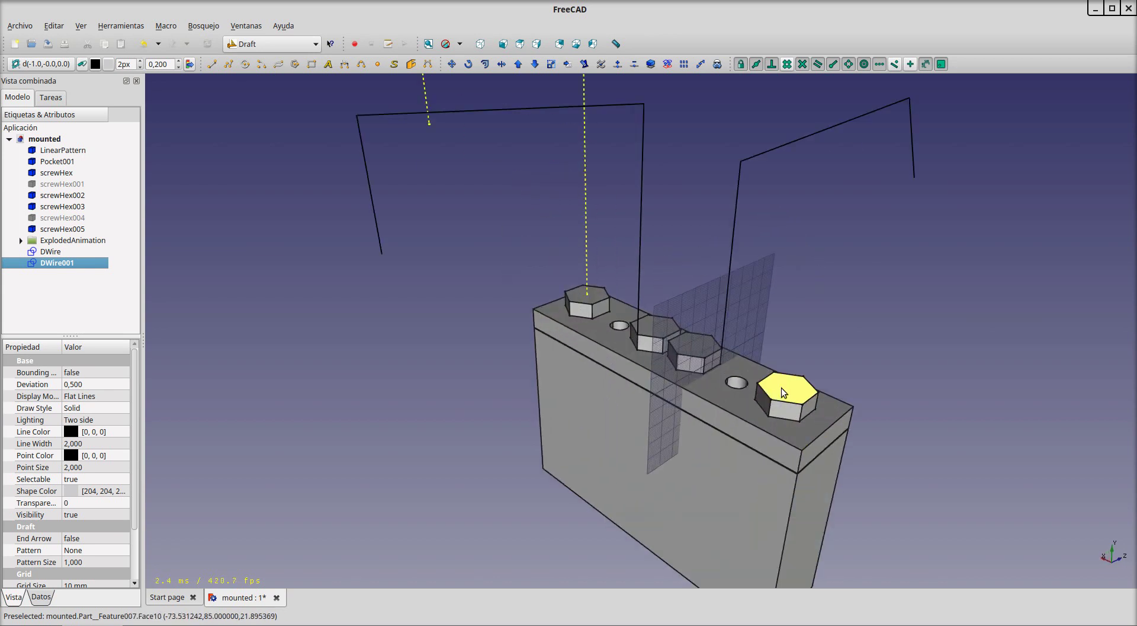
pyautogui.click(761, 400)
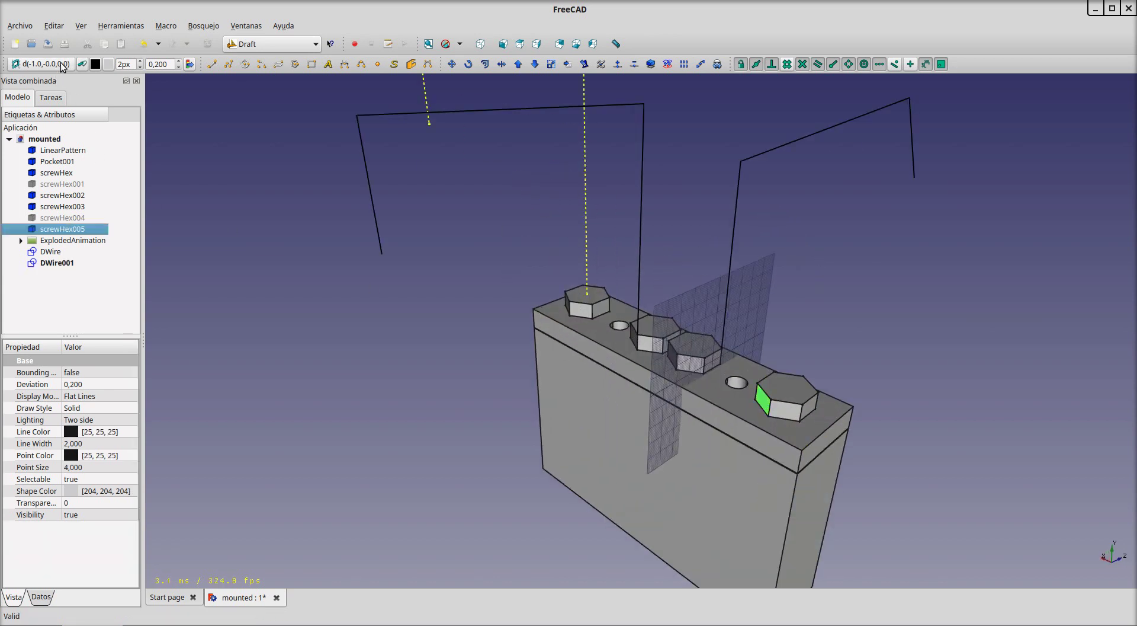
pyautogui.scroll(-3, 651, 367)
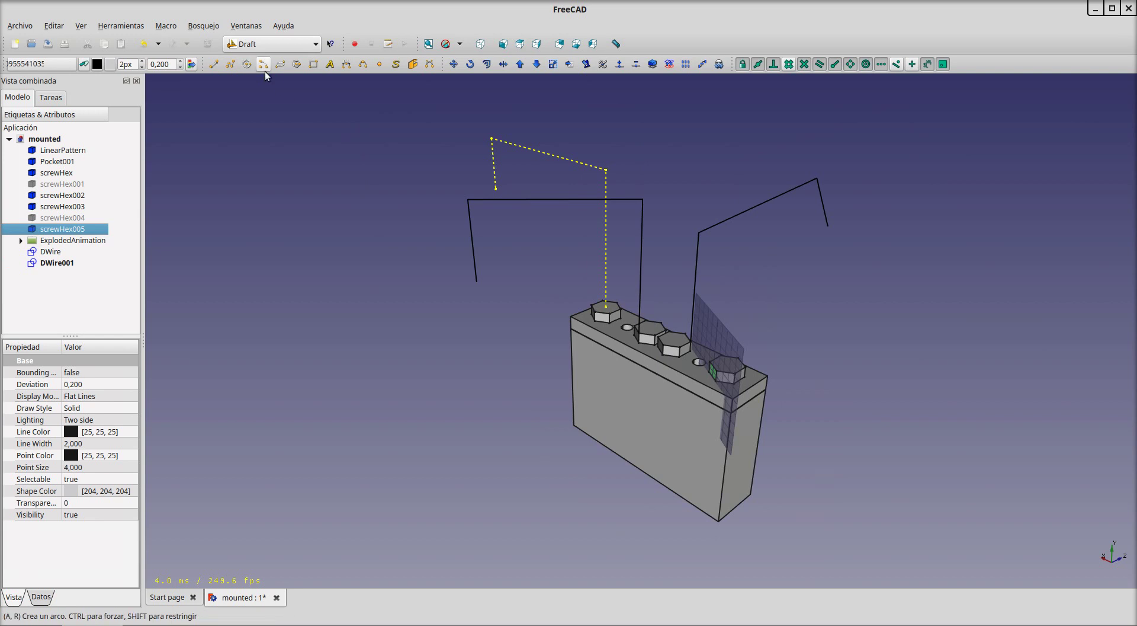
pyautogui.click(230, 64)
pyautogui.click(719, 372)
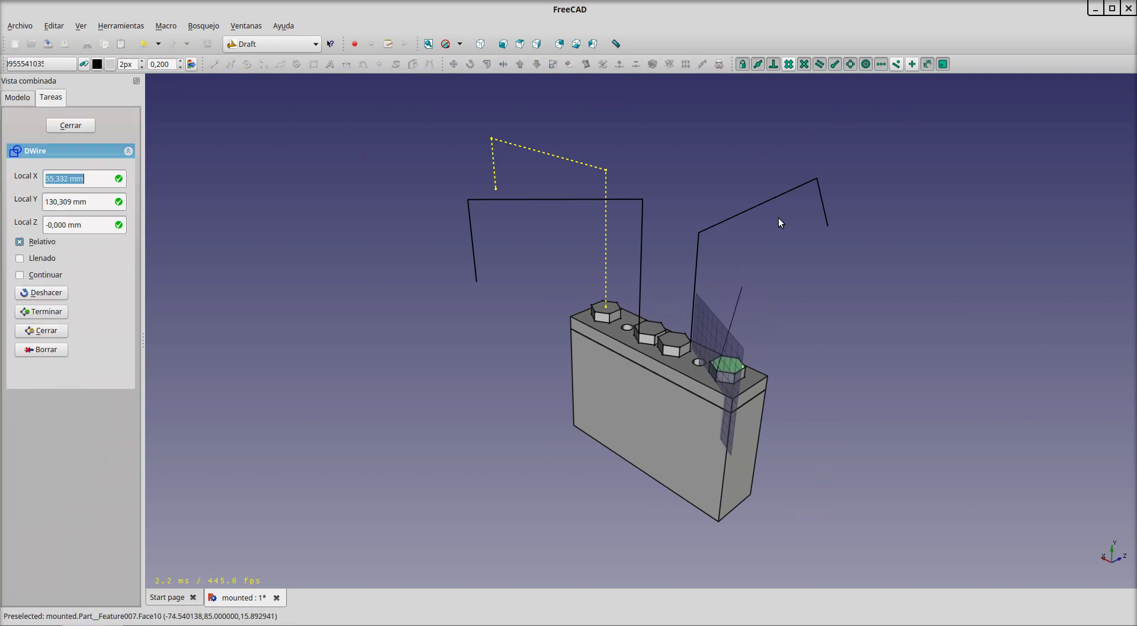
pyautogui.click(741, 139)
pyautogui.click(80, 123)
pyautogui.moveTo(663, 441); pyautogui.dragTo(810, 396, button='middle')
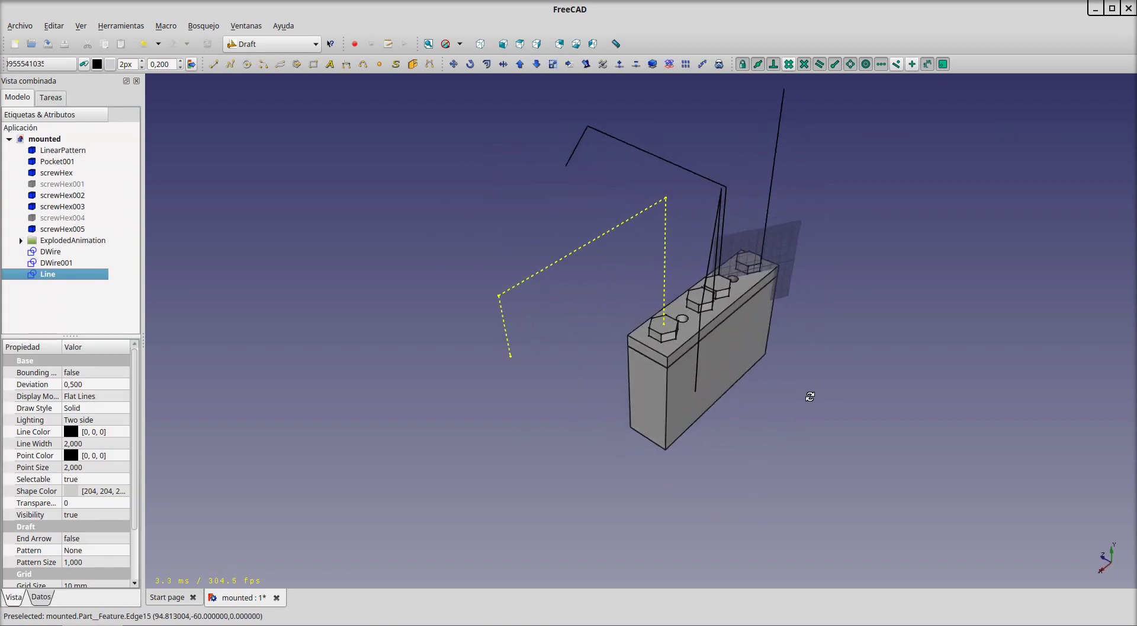
pyautogui.click(647, 350)
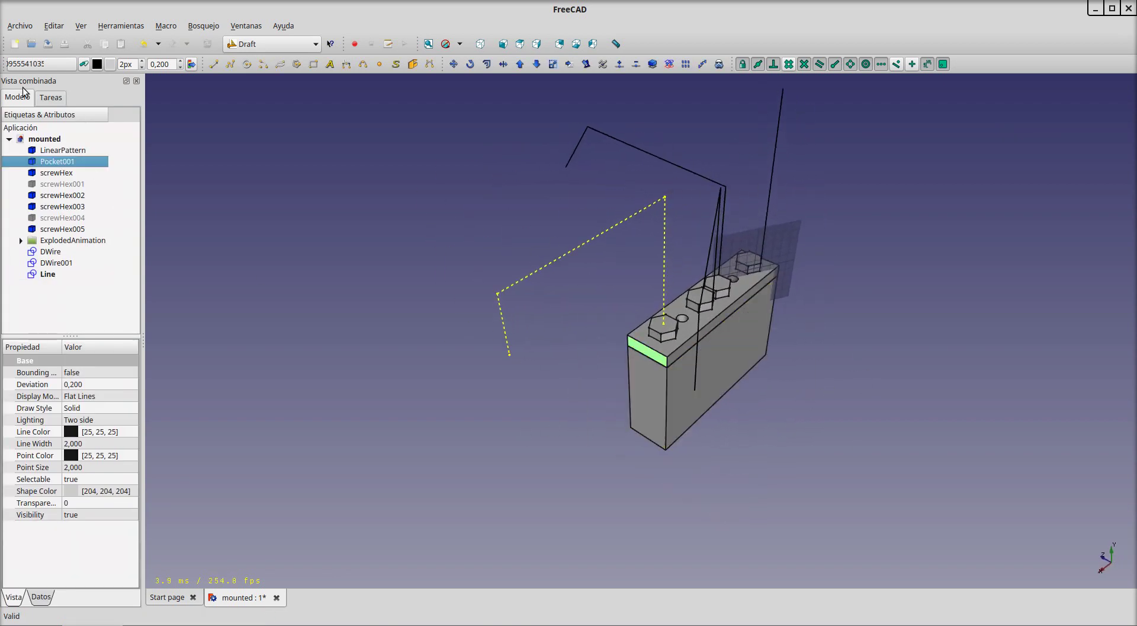
# Align the working plane with the cover's side face and draw DWire002 sideways out from the cover.
pyautogui.click(58, 66)
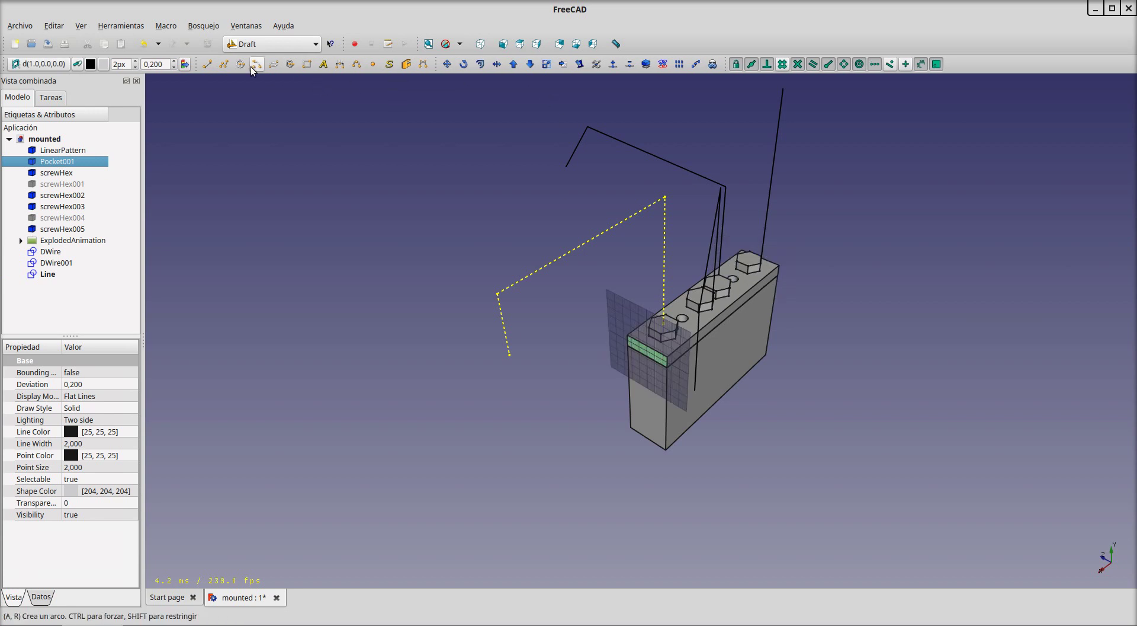
pyautogui.click(224, 64)
pyautogui.click(668, 358)
pyautogui.moveTo(668, 320); pyautogui.dragTo(785, 351, button='middle')
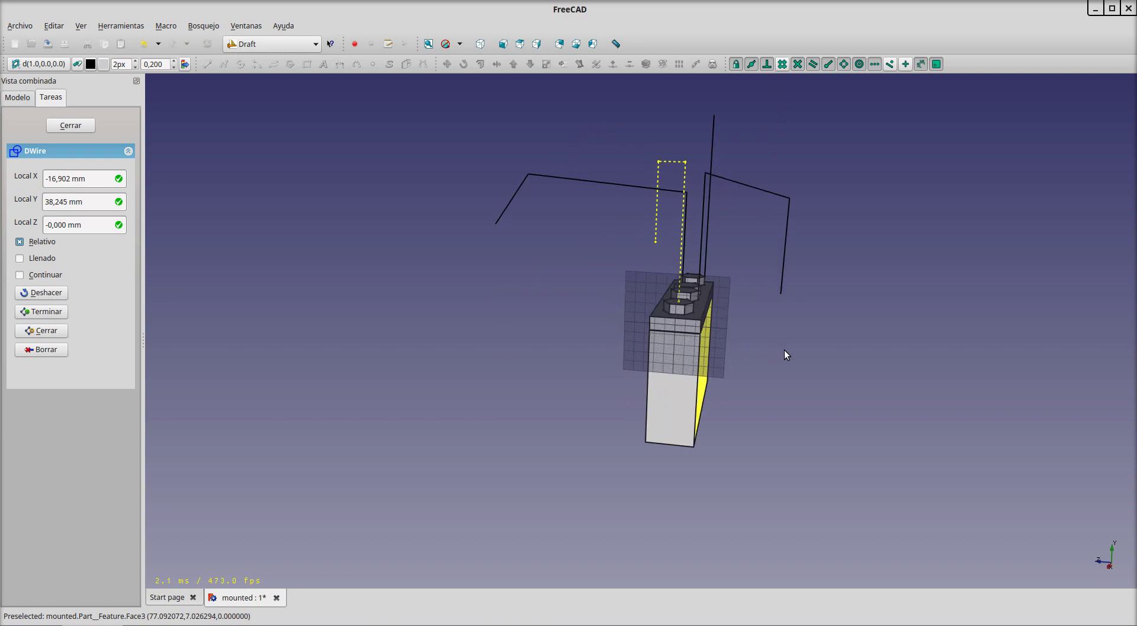
pyautogui.moveTo(708, 282)
pyautogui.mouseDown(button='middle')
pyautogui.moveTo(762, 343)
pyautogui.moveTo(733, 270)
pyautogui.mouseUp(button='middle')
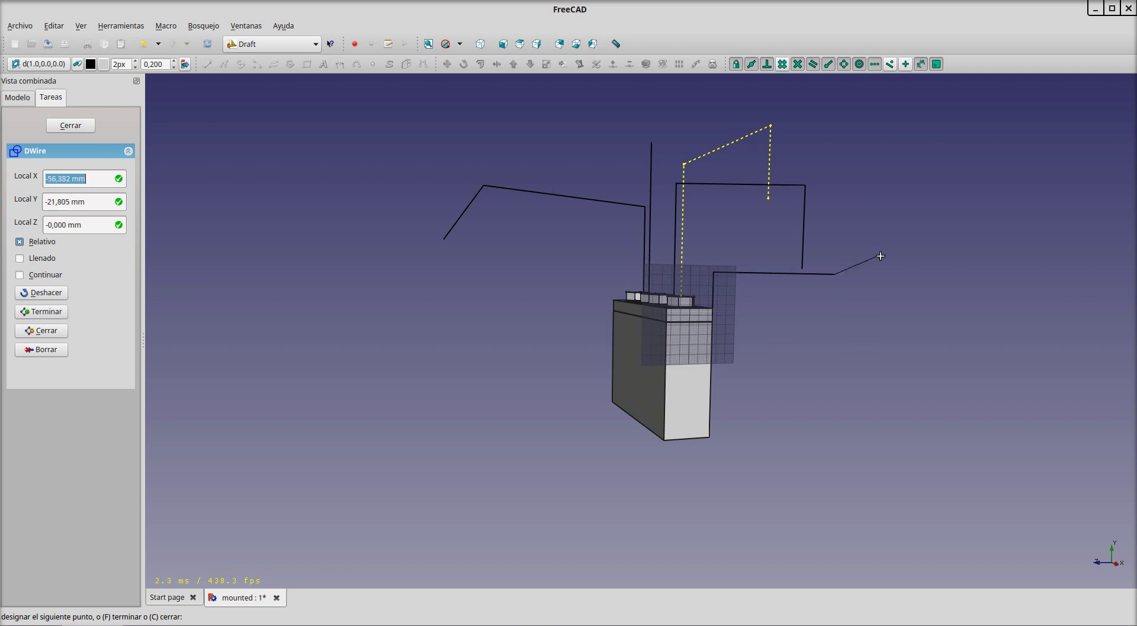
pyautogui.click(71, 123)
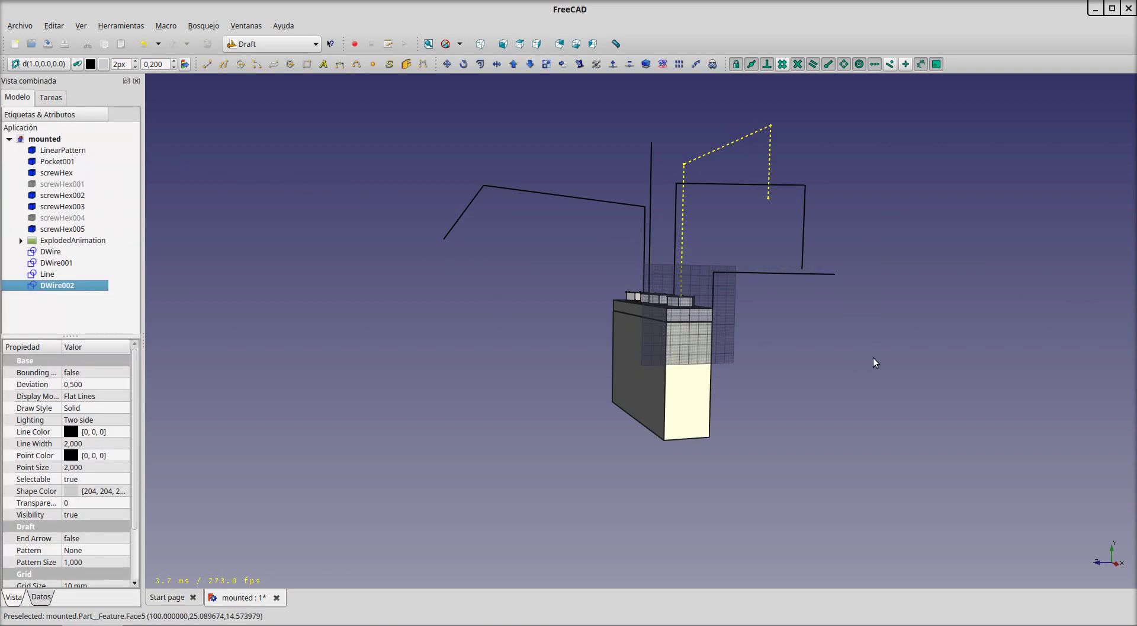
pyautogui.moveTo(874, 357)
pyautogui.mouseDown(button='middle')
pyautogui.moveTo(802, 361)
pyautogui.moveTo(589, 315)
pyautogui.moveTo(737, 358)
pyautogui.moveTo(177, 102)
pyautogui.mouseUp(button='middle')
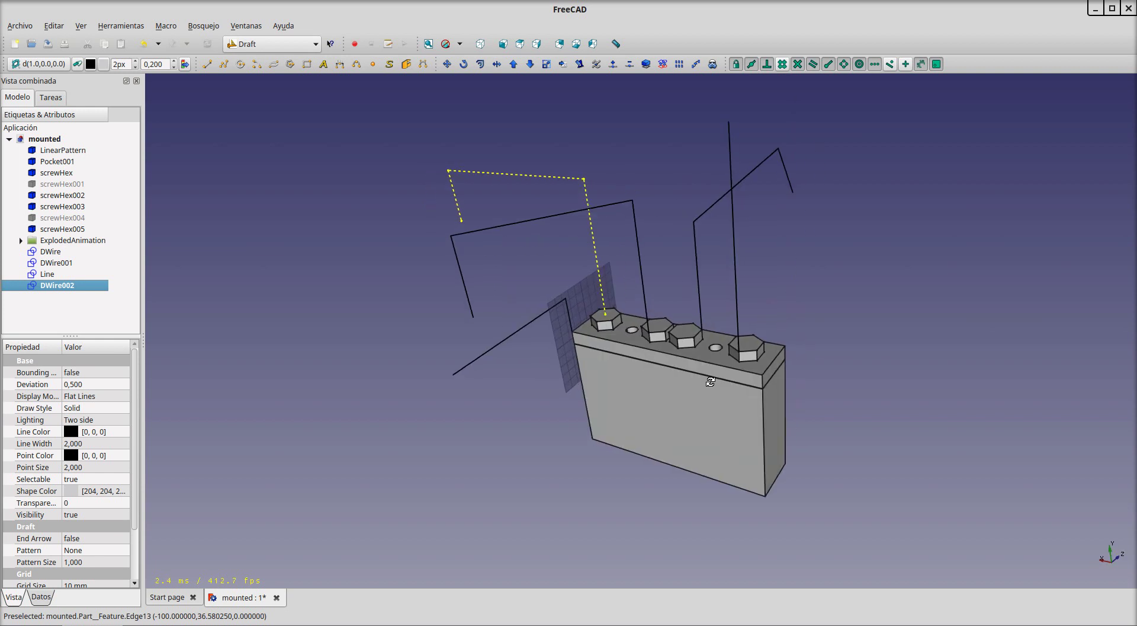
# Back in Exploded Animation, create a Wire route for screwHex003 along DWire.
pyautogui.click(240, 45)
pyautogui.click(266, 93)
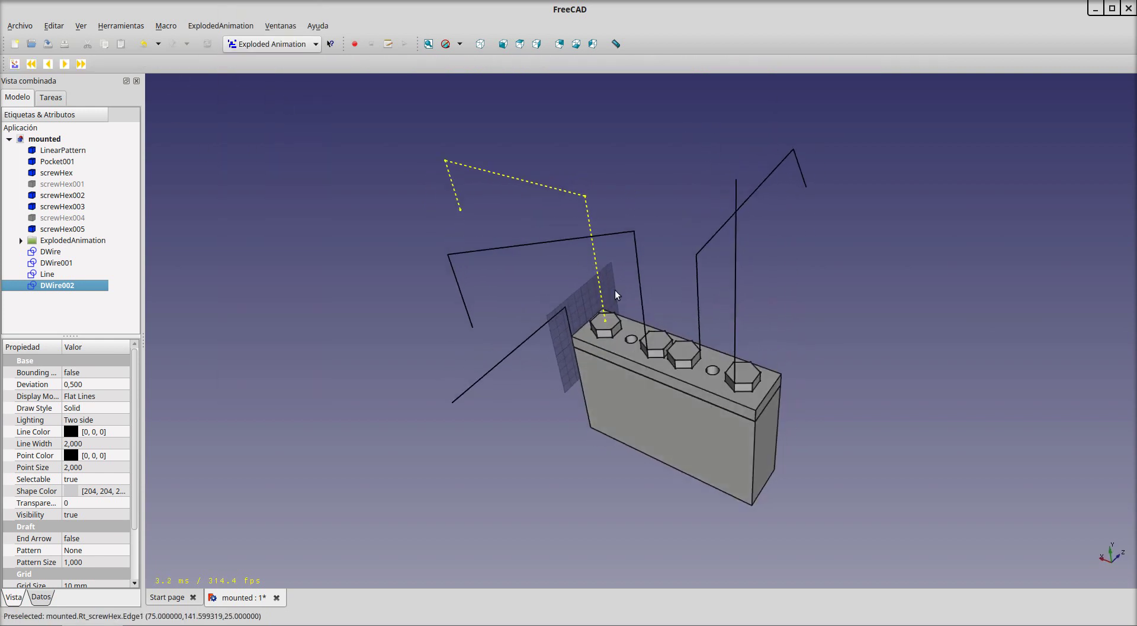
pyautogui.click(655, 341)
pyautogui.keyDown('ctrl'); pyautogui.click(645, 304); pyautogui.keyUp('ctrl')
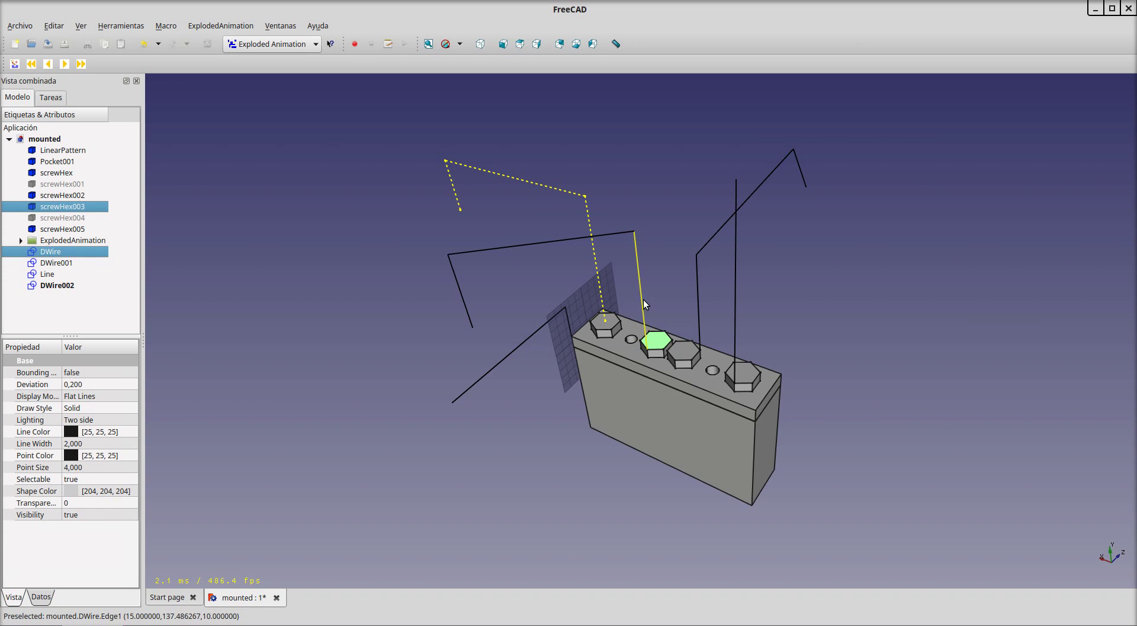
pyautogui.click(15, 65)
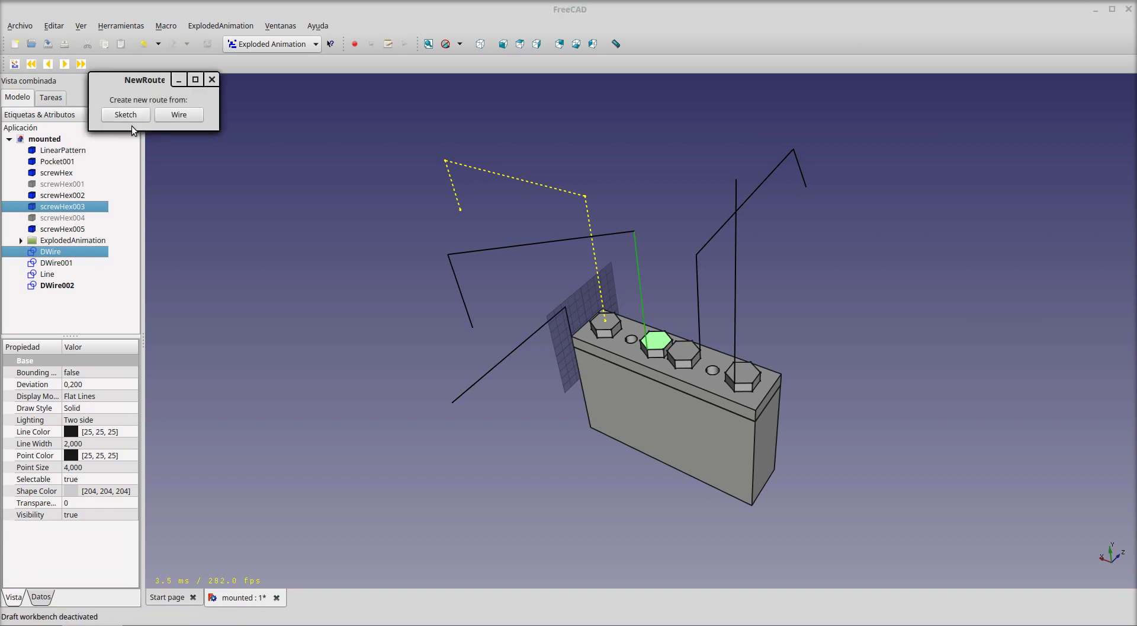
pyautogui.click(168, 113)
# Create Wire routes for screwHex002 along DWire001 and screwHex005 along the vertical Line.
pyautogui.click(684, 349)
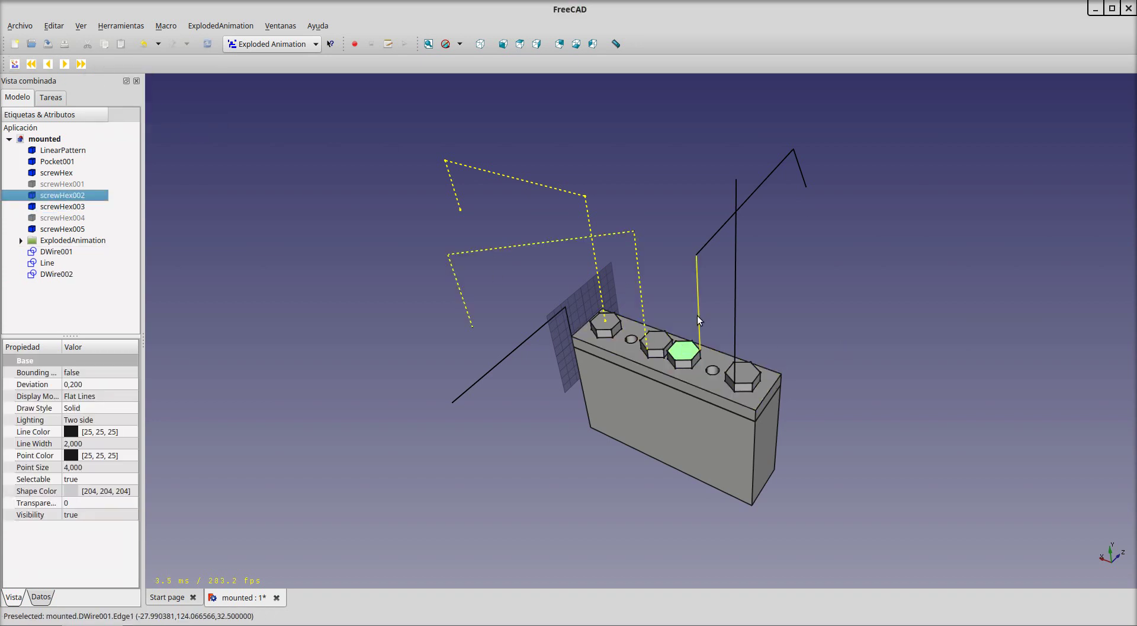
pyautogui.keyDown('ctrl'); pyautogui.click(697, 317); pyautogui.keyUp('ctrl')
pyautogui.click(15, 64)
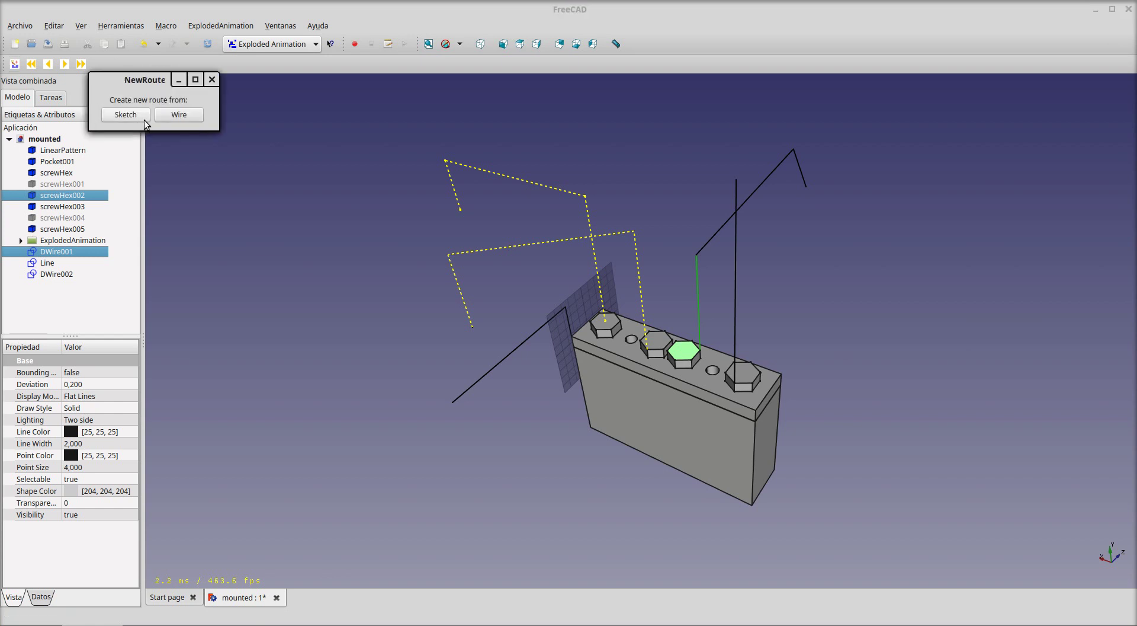
pyautogui.click(172, 114)
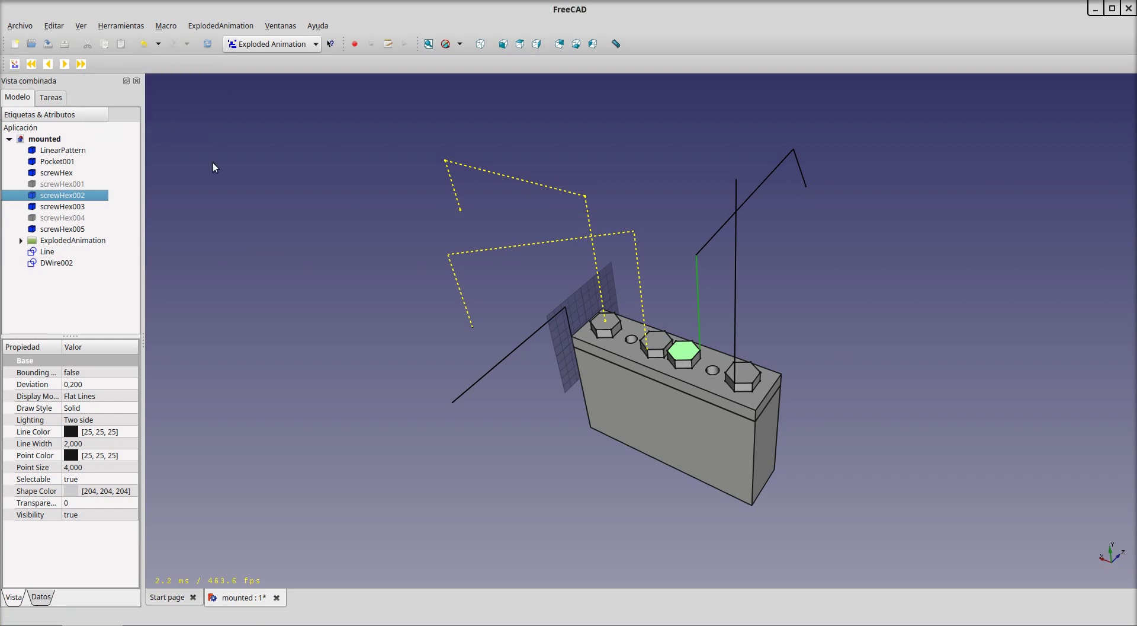
pyautogui.click(743, 375)
pyautogui.keyDown('ctrl'); pyautogui.click(737, 348); pyautogui.keyUp('ctrl')
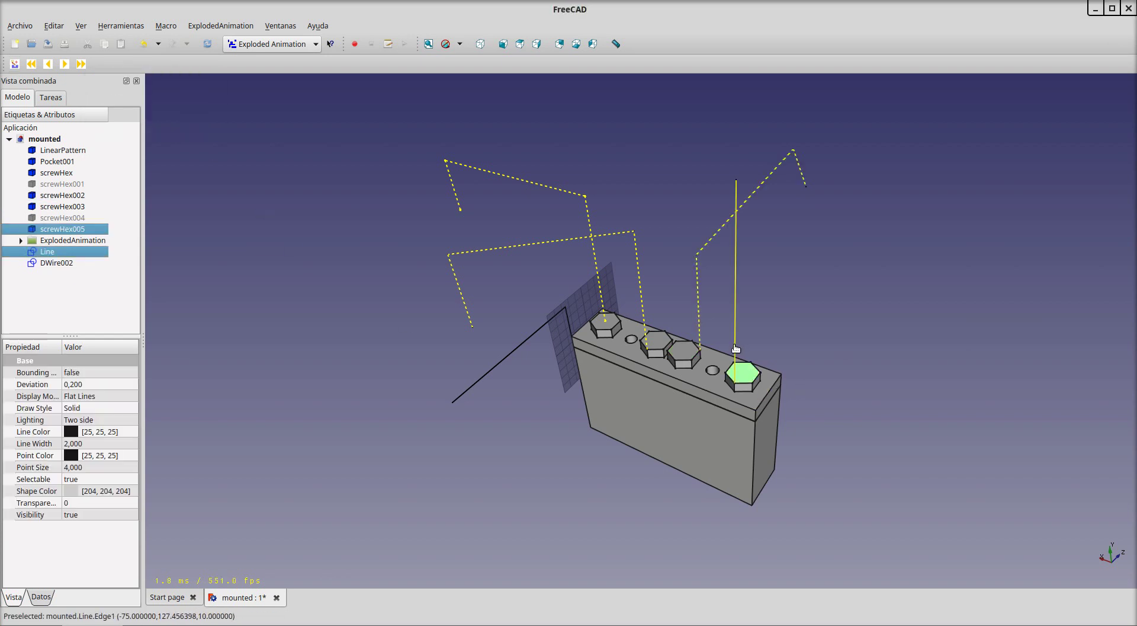
pyautogui.click(15, 64)
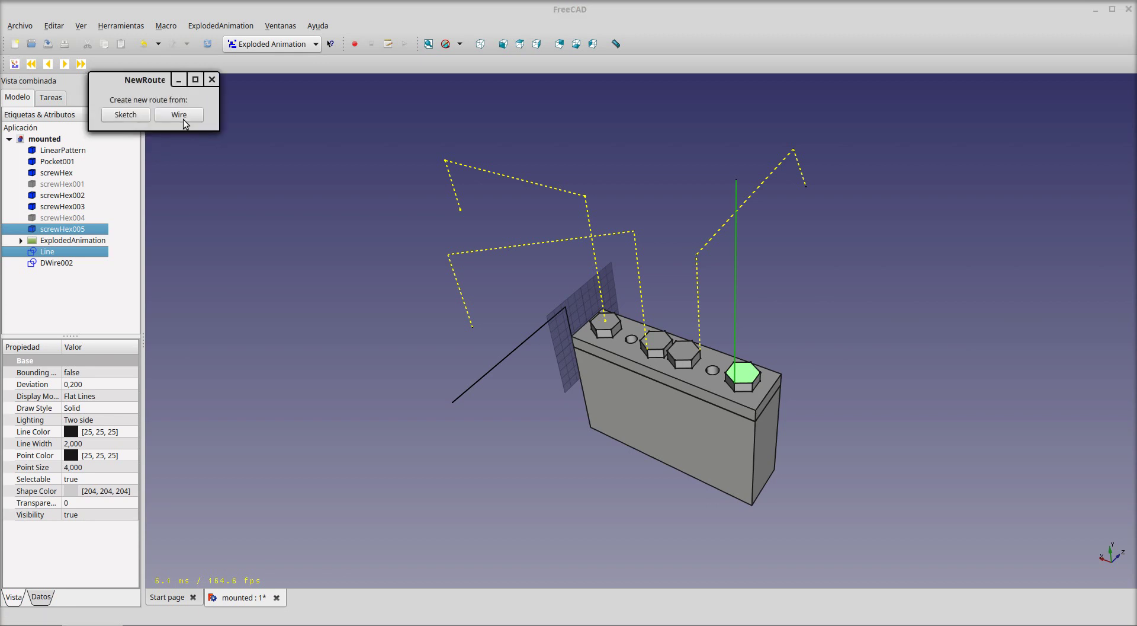
pyautogui.click(182, 113)
# Create a Wire route for the top cover Pocket001 along DWire002, then clear the selection.
pyautogui.moveTo(567, 469)
pyautogui.mouseDown(button='middle')
pyautogui.moveTo(706, 418)
pyautogui.moveTo(531, 424)
pyautogui.moveTo(543, 379)
pyautogui.mouseUp(button='middle')
pyautogui.click(680, 333)
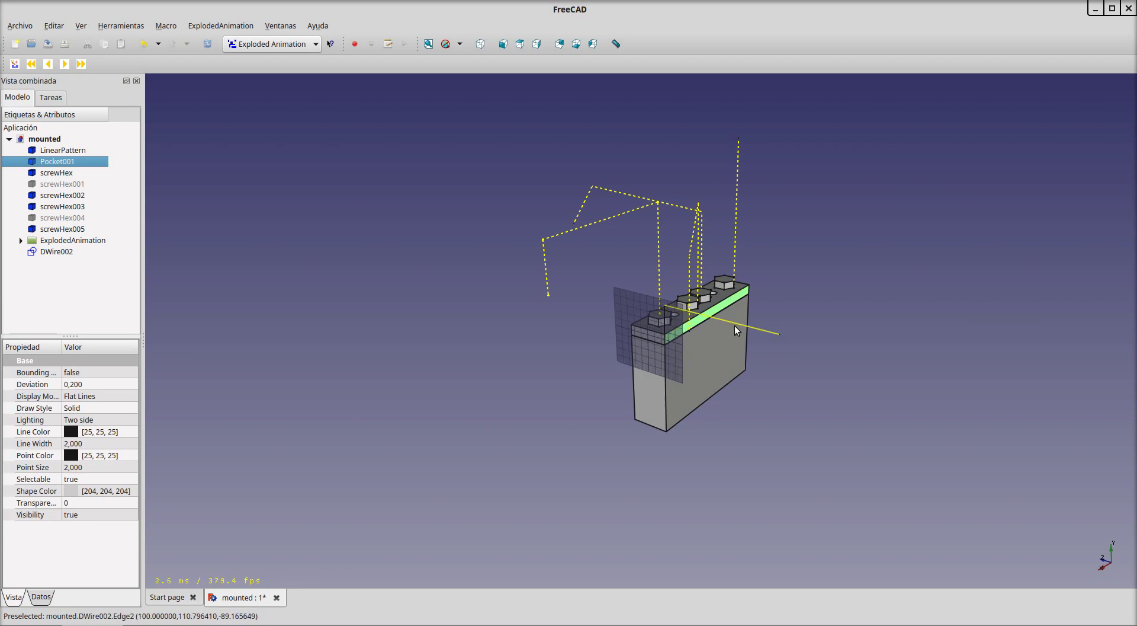
pyautogui.keyDown('ctrl'); pyautogui.click(662, 318); pyautogui.keyUp('ctrl')
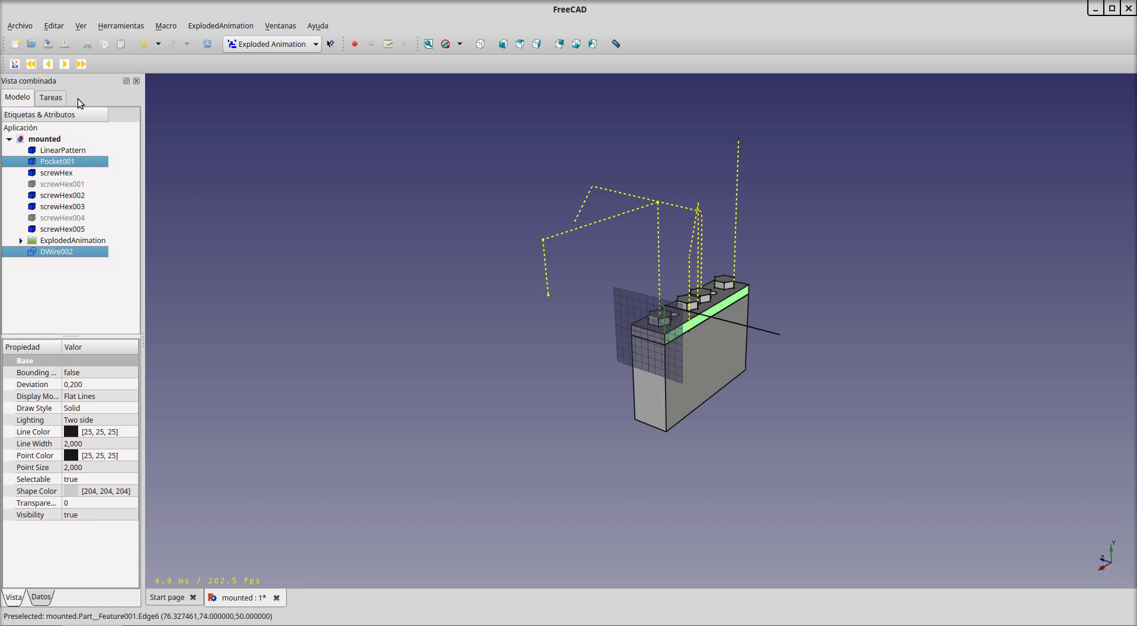
pyautogui.click(14, 63)
pyautogui.click(184, 114)
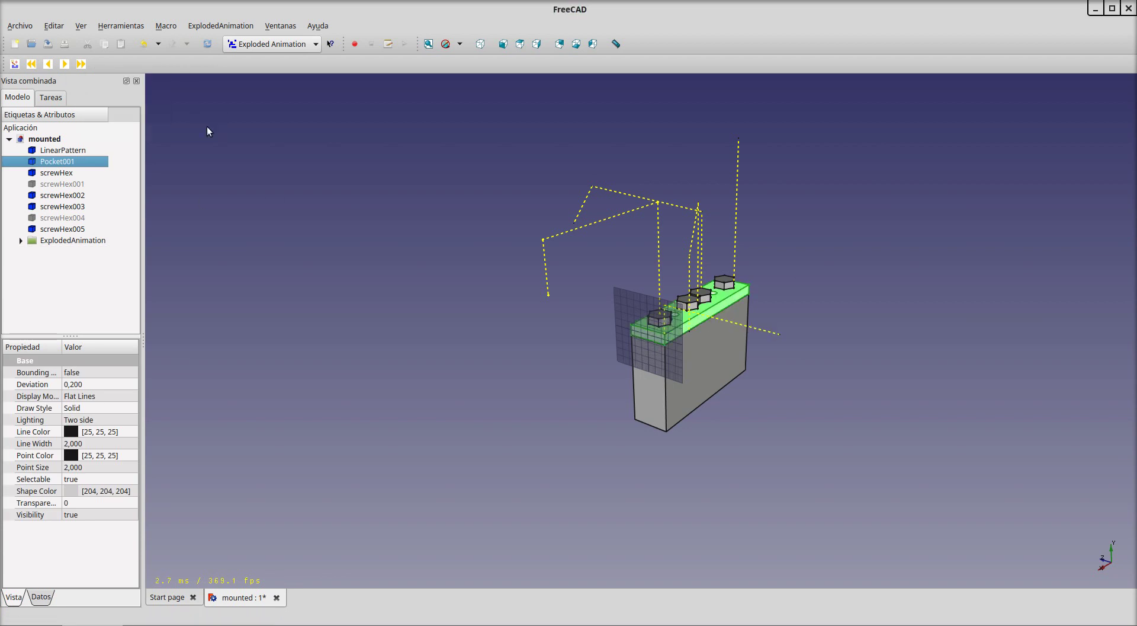
pyautogui.scroll(3, 550, 402)
pyautogui.click(517, 410)
# Watch the exploded animation from several angles, then return the parts to the assembled position.
pyautogui.moveTo(519, 410)
pyautogui.mouseDown(button='middle')
pyautogui.moveTo(549, 426)
pyautogui.moveTo(542, 435)
pyautogui.mouseUp(button='middle')
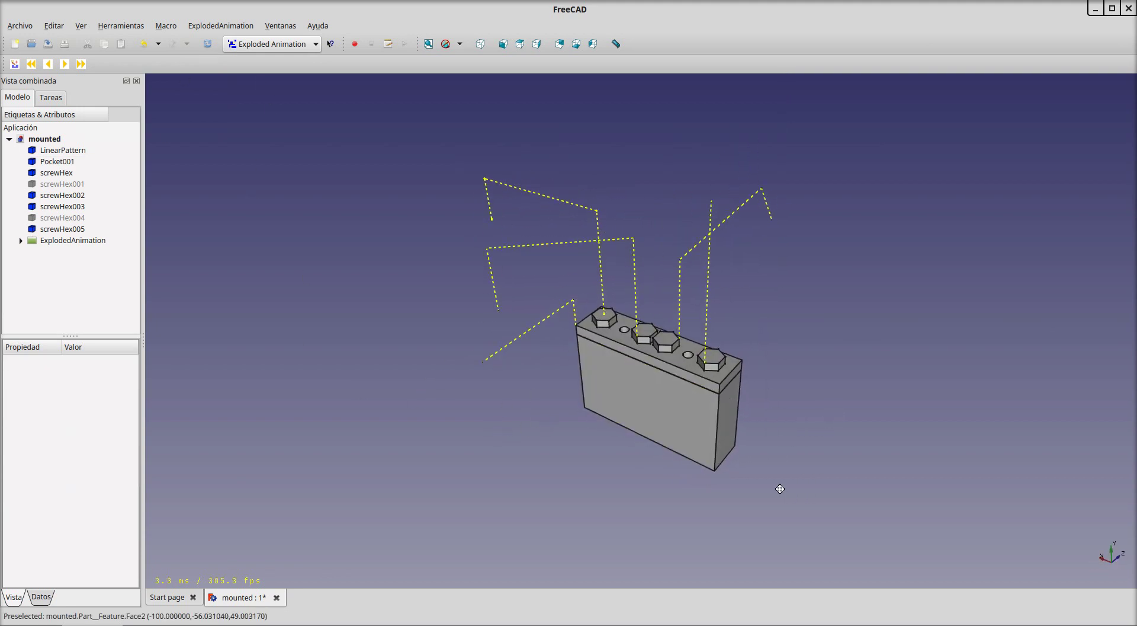
pyautogui.moveTo(776, 490); pyautogui.dragTo(761, 475, button='middle')
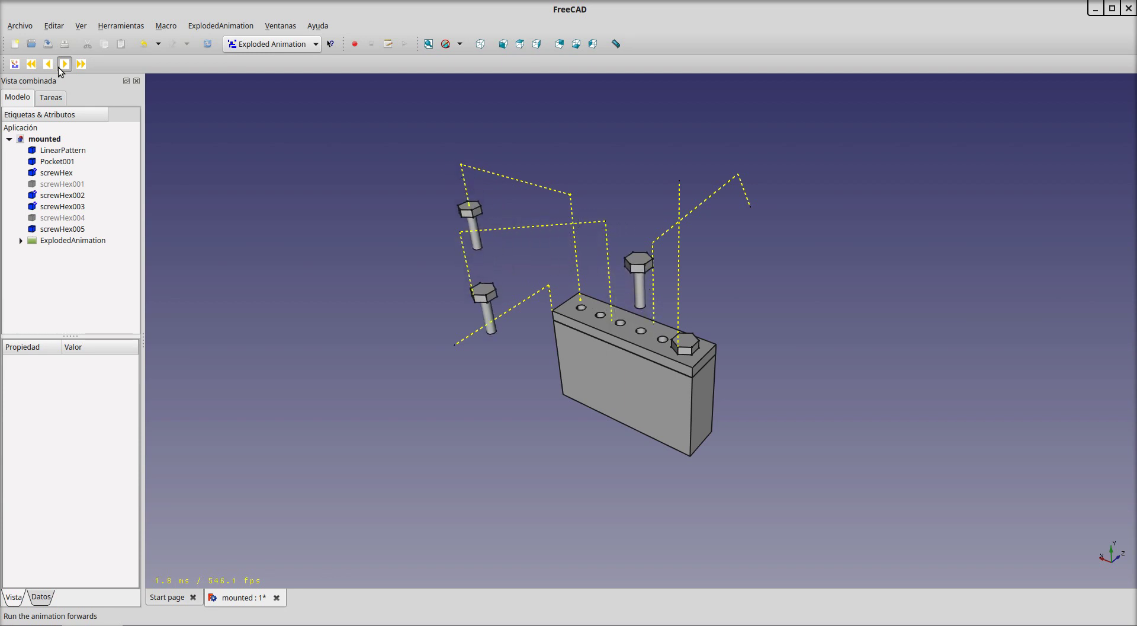
pyautogui.moveTo(521, 348)
pyautogui.mouseDown(button='middle')
pyautogui.moveTo(578, 367)
pyautogui.moveTo(399, 356)
pyautogui.moveTo(503, 389)
pyautogui.moveTo(842, 326)
pyautogui.mouseUp(button='middle')
pyautogui.moveTo(861, 390)
pyautogui.mouseDown(button='middle')
pyautogui.moveTo(426, 402)
pyautogui.moveTo(644, 376)
pyautogui.moveTo(774, 414)
pyautogui.moveTo(792, 478)
pyautogui.moveTo(779, 481)
pyautogui.moveTo(780, 502)
pyautogui.mouseUp(button='middle')
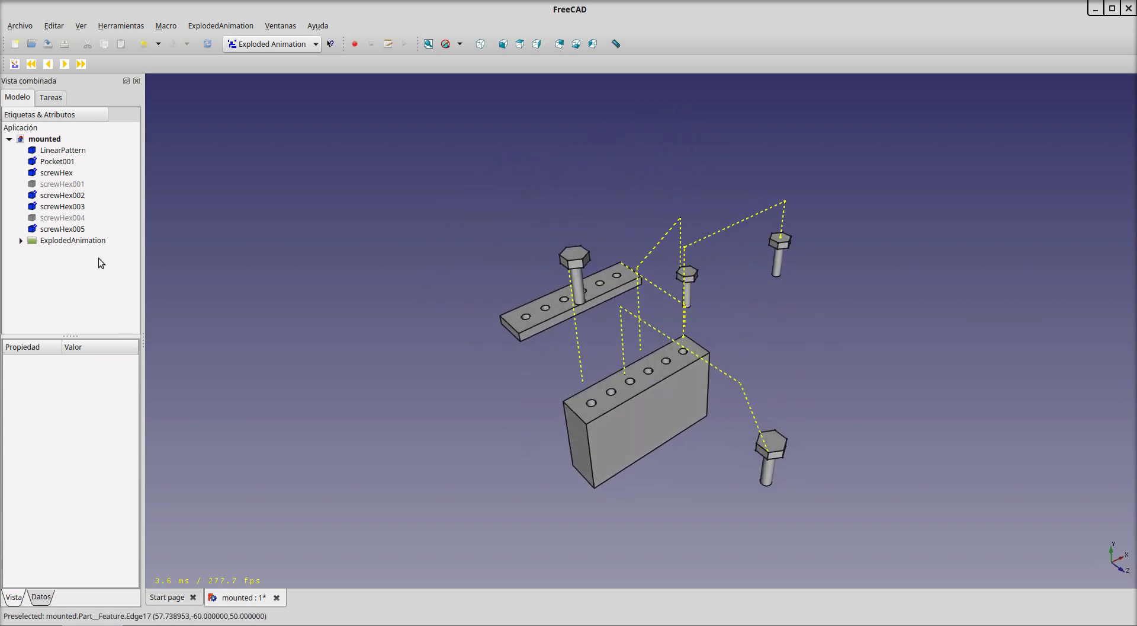
pyautogui.click(29, 65)
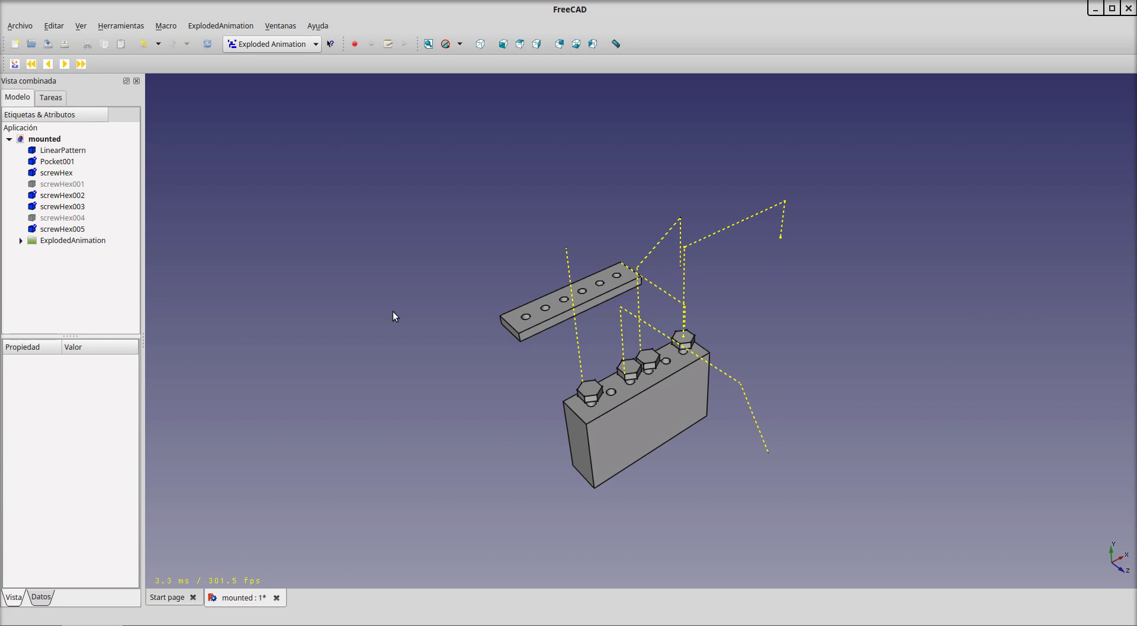
# Set Dt_screwHex003's Pitch to 0,1 under EA_Data and rerun the animation forwards.
pyautogui.moveTo(667, 432)
pyautogui.mouseDown(button='middle')
pyautogui.moveTo(397, 392)
pyautogui.moveTo(881, 427)
pyautogui.moveTo(310, 385)
pyautogui.mouseUp(button='middle')
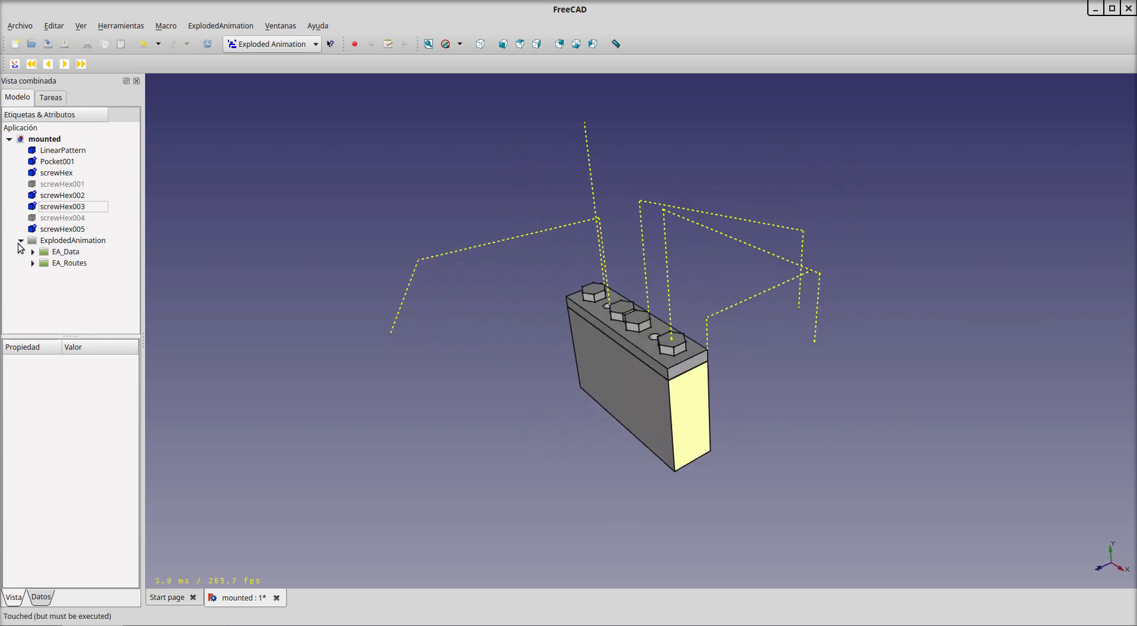
pyautogui.click(34, 254)
pyautogui.click(77, 275)
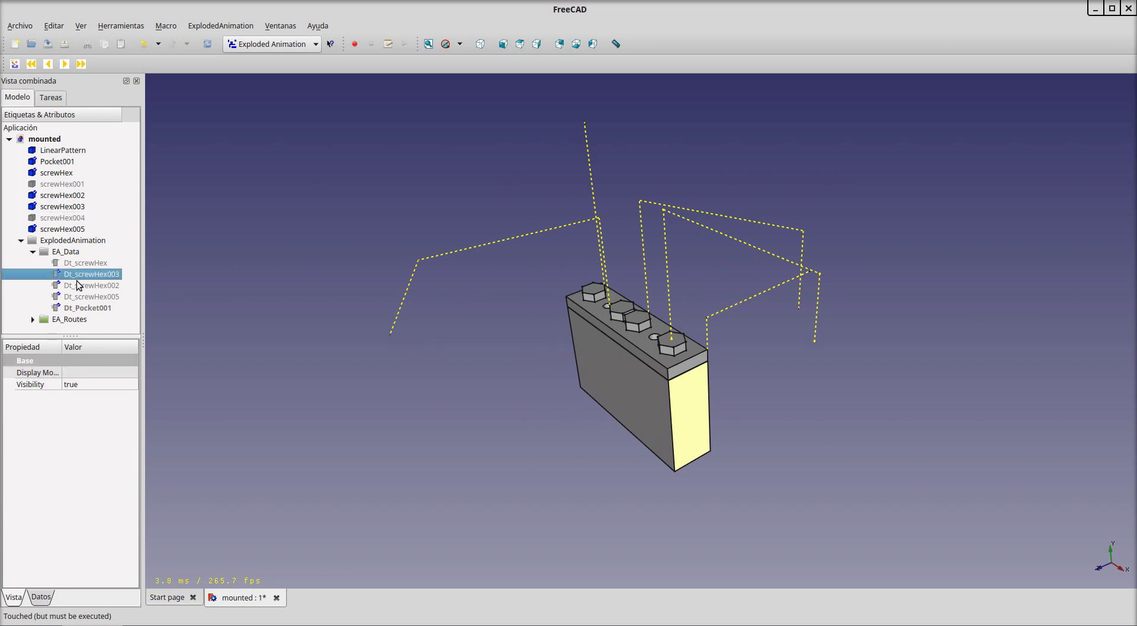
pyautogui.click(41, 597)
pyautogui.write('0,1')
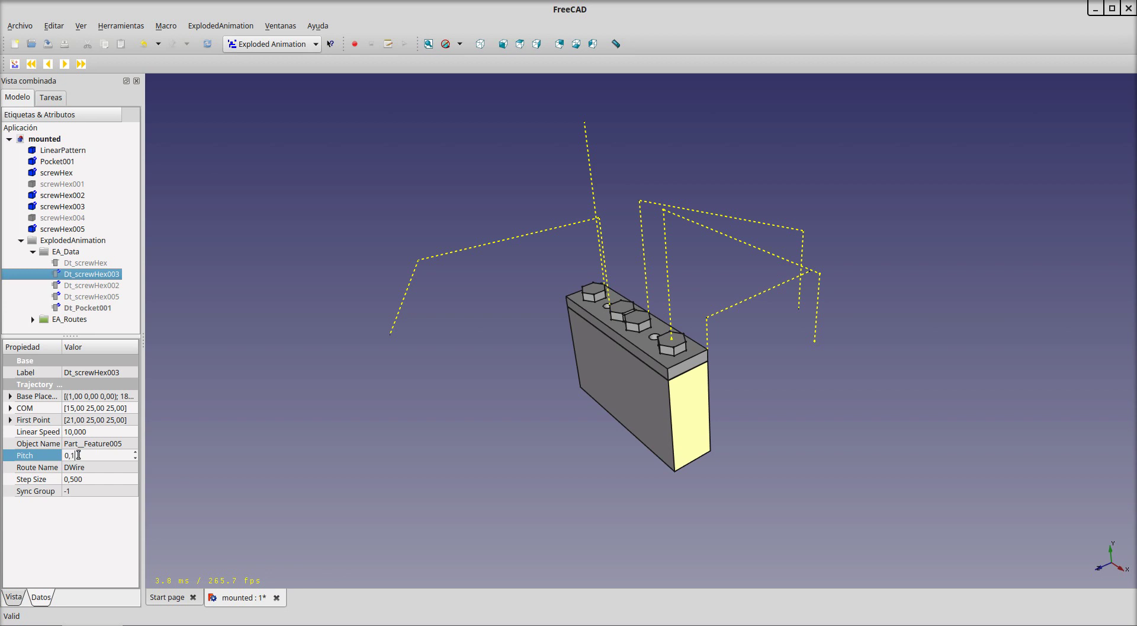
pyautogui.click(360, 246)
pyautogui.click(63, 64)
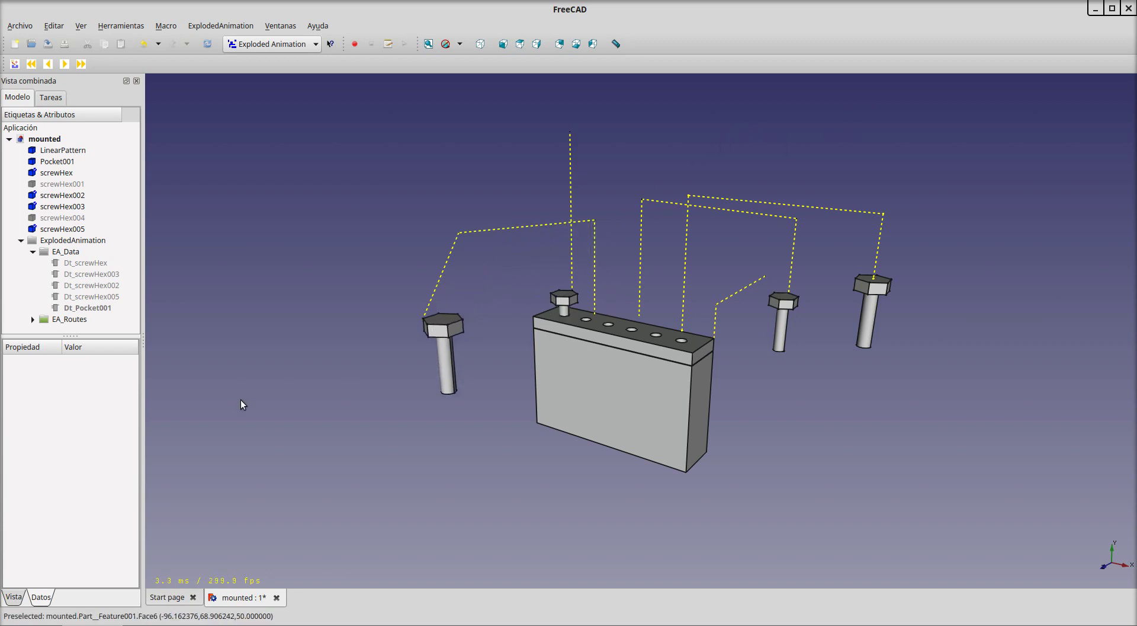
# Orbit around the exploding battery, then reverse the animation so the cover and four screws reassemble.
pyautogui.moveTo(369, 432); pyautogui.dragTo(421, 401, button='middle')
pyautogui.moveTo(574, 224); pyautogui.dragTo(640, 176, button='middle')
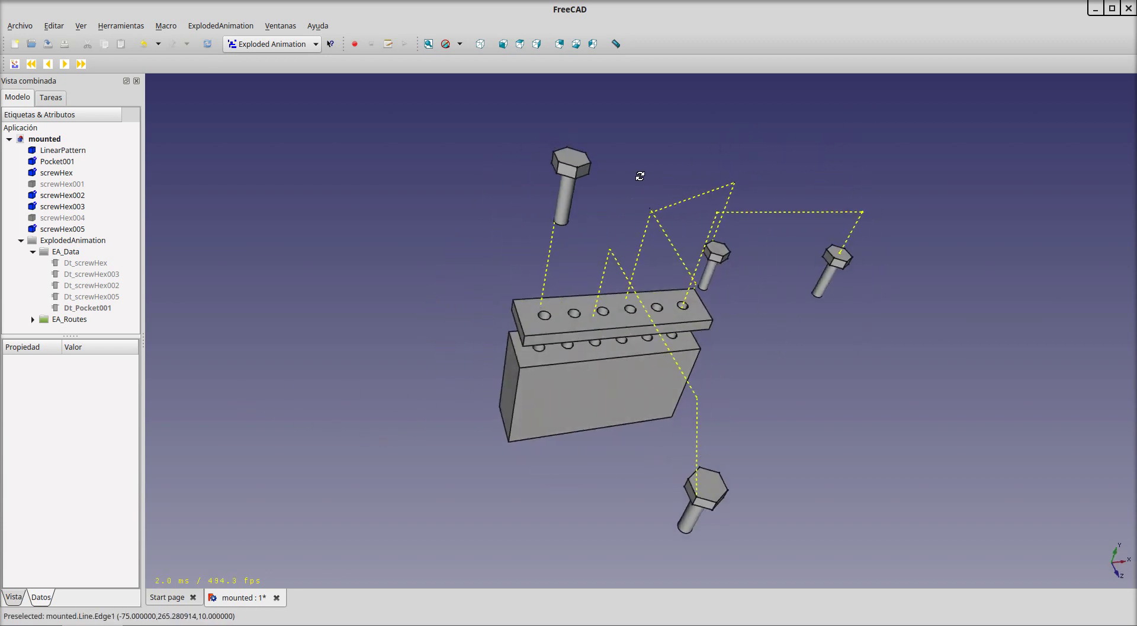
pyautogui.moveTo(368, 144)
pyautogui.mouseDown(button='middle')
pyautogui.moveTo(735, 423)
pyautogui.moveTo(445, 444)
pyautogui.mouseUp(button='middle')
pyautogui.click(48, 64)
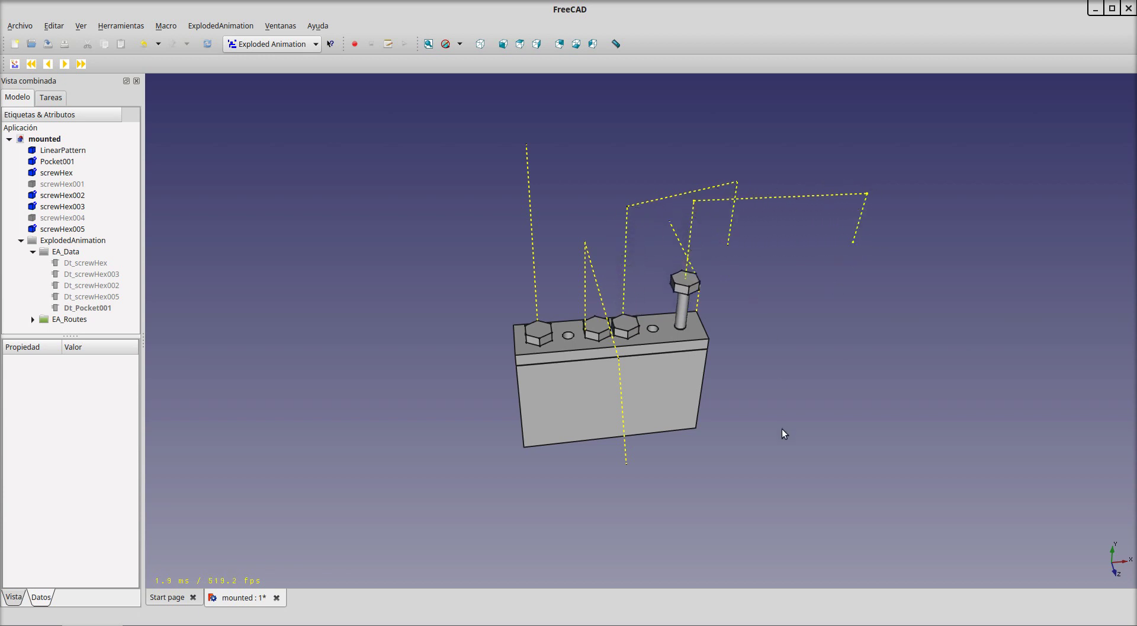
pyautogui.moveTo(774, 439); pyautogui.dragTo(624, 442, button='middle')
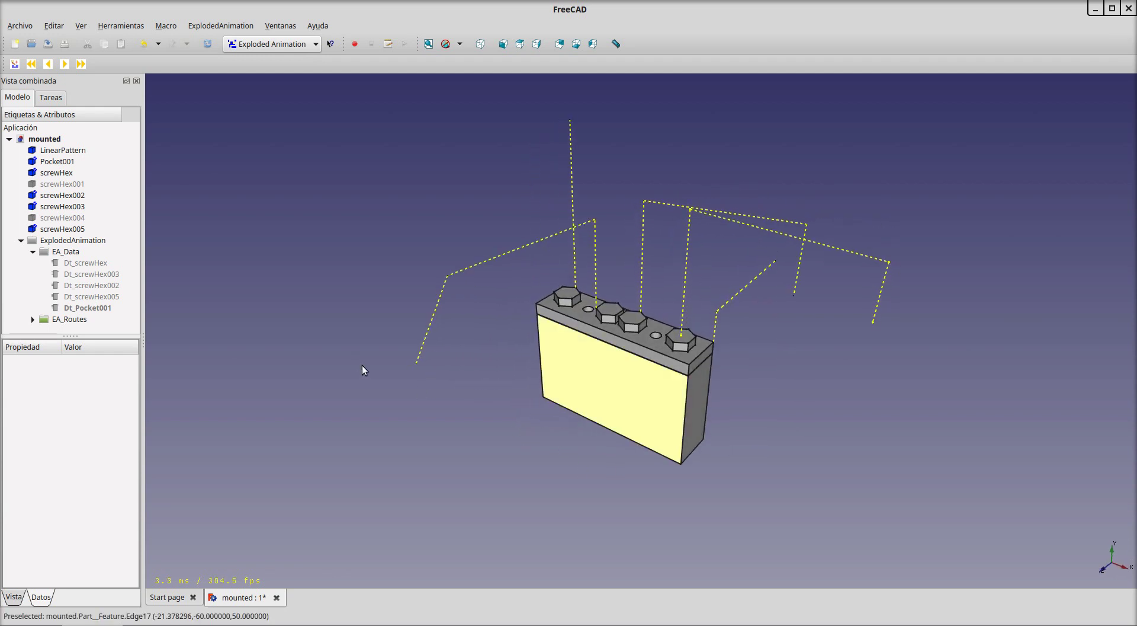